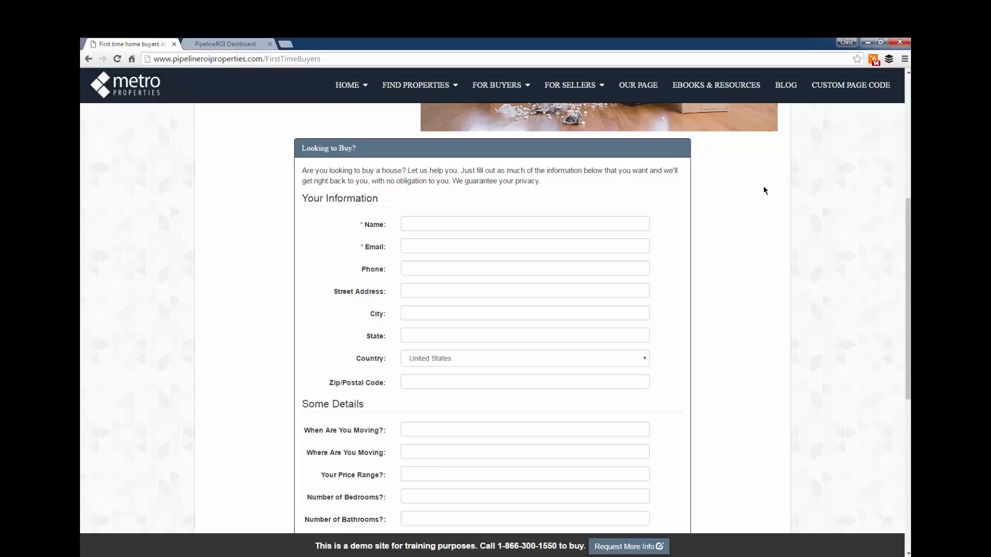
# - Review the First Time Buyers page and its "Looking to Buy?" lead form
pyautogui.scroll(6, 532, 374)
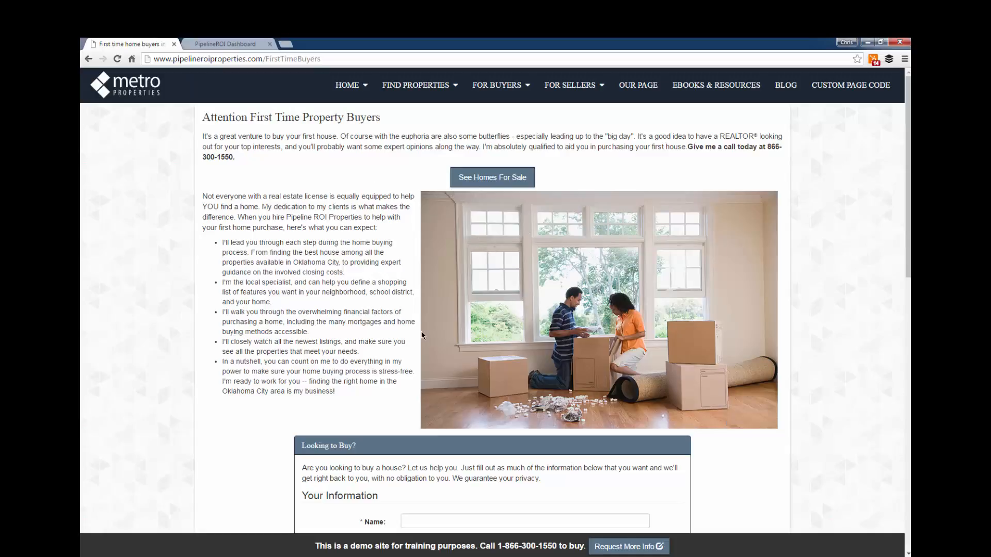
pyautogui.scroll(-4, 413, 361)
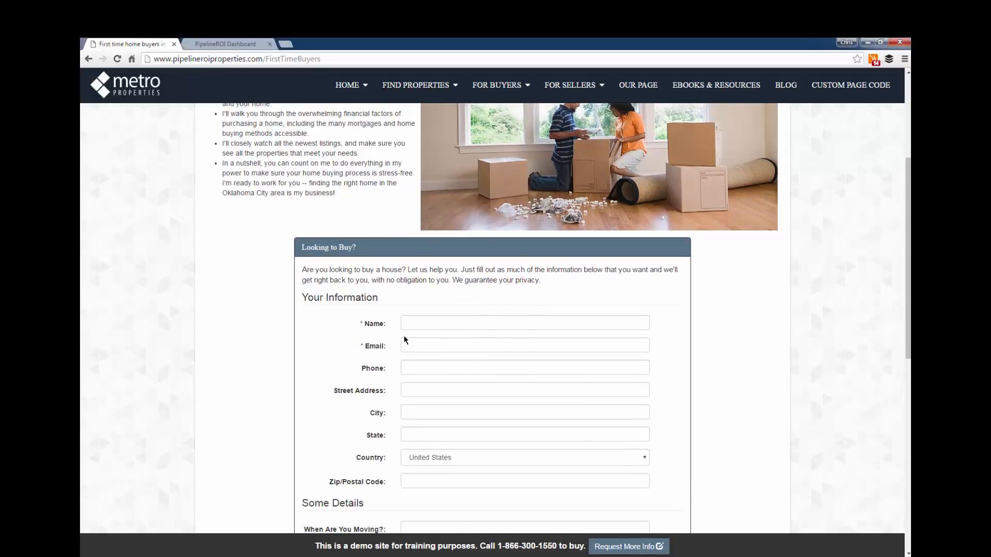
pyautogui.click(348, 85)
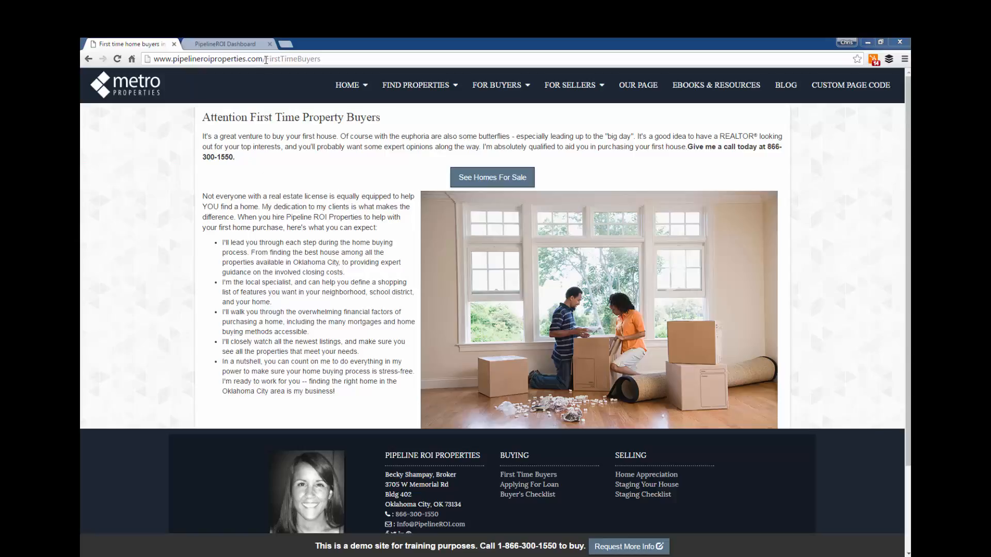
# - Go to the site's /inboundmarketing address and log in with the account password
pyautogui.doubleClick(273, 59)
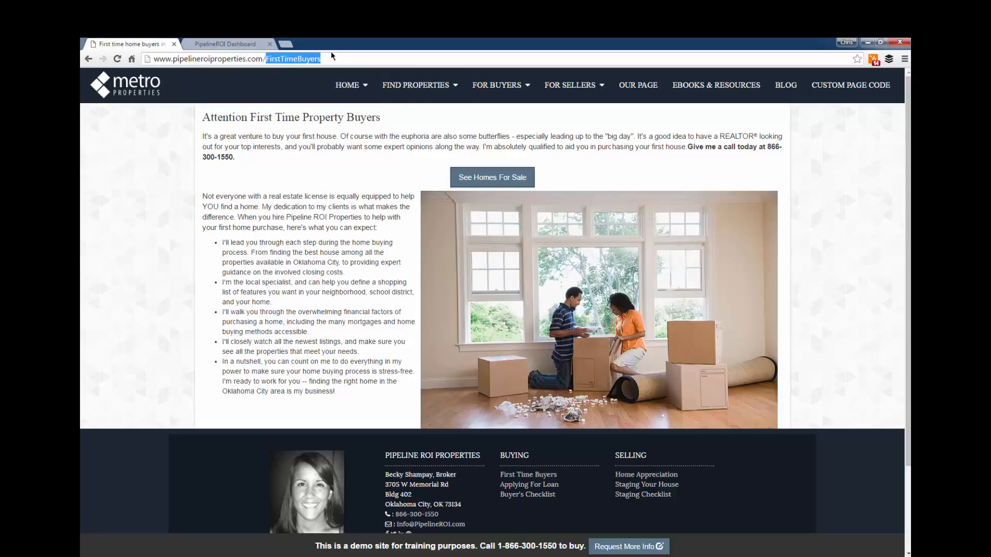
pyautogui.write('ing')
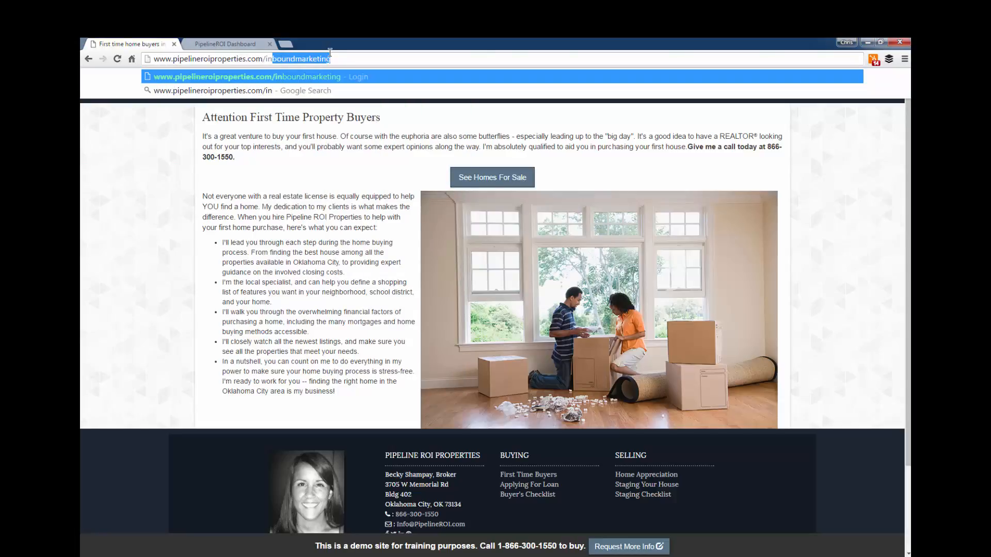
pyautogui.press('Return')
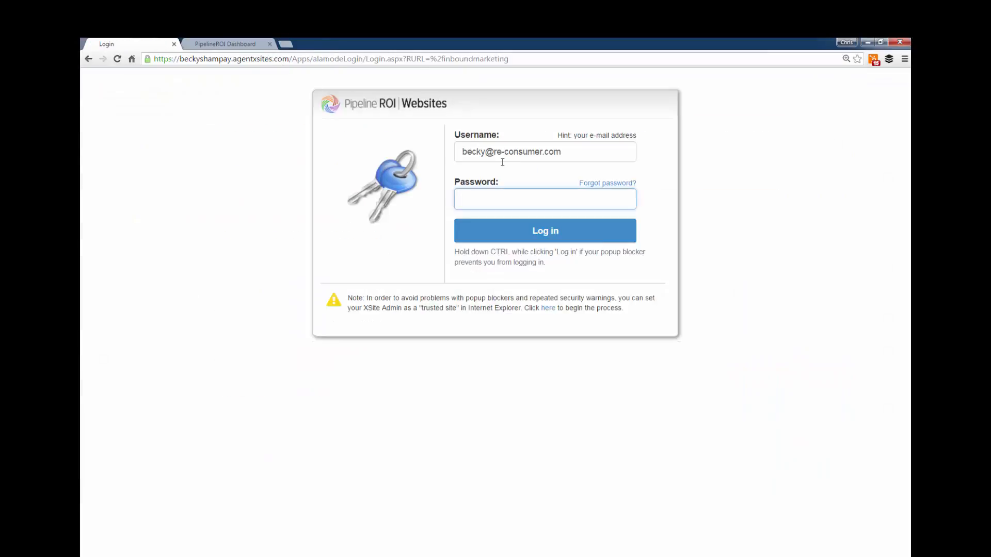
pyautogui.write('•••••••••••')
pyautogui.press('Return')
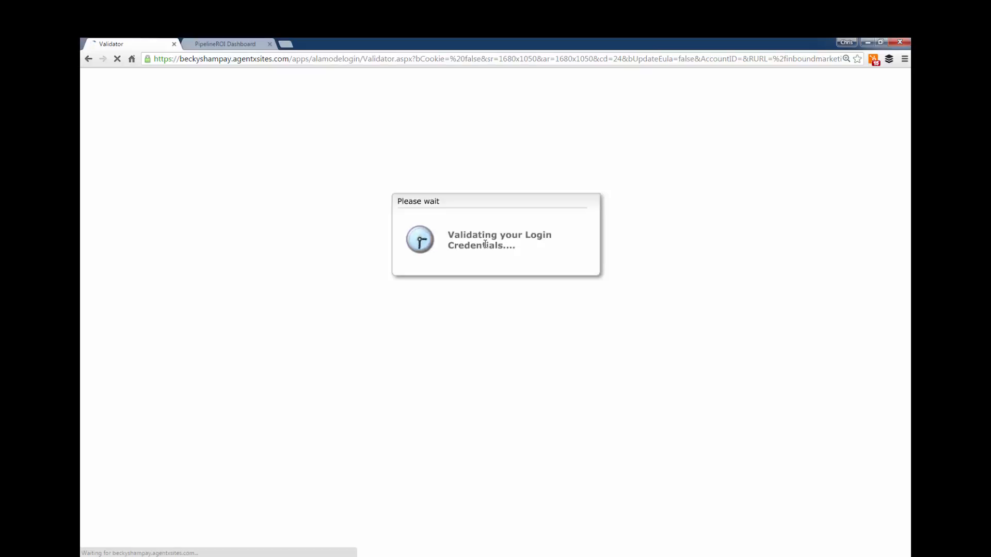
# - Switch to the open PipelineROI Dashboard and open the Website lead form tool from the Capture section
pyautogui.click(238, 43)
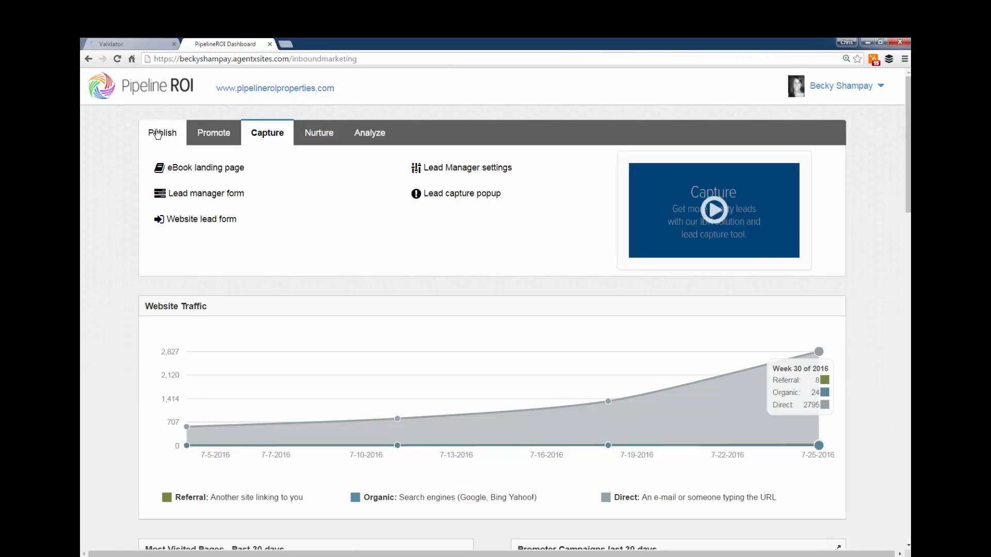
pyautogui.click(181, 140)
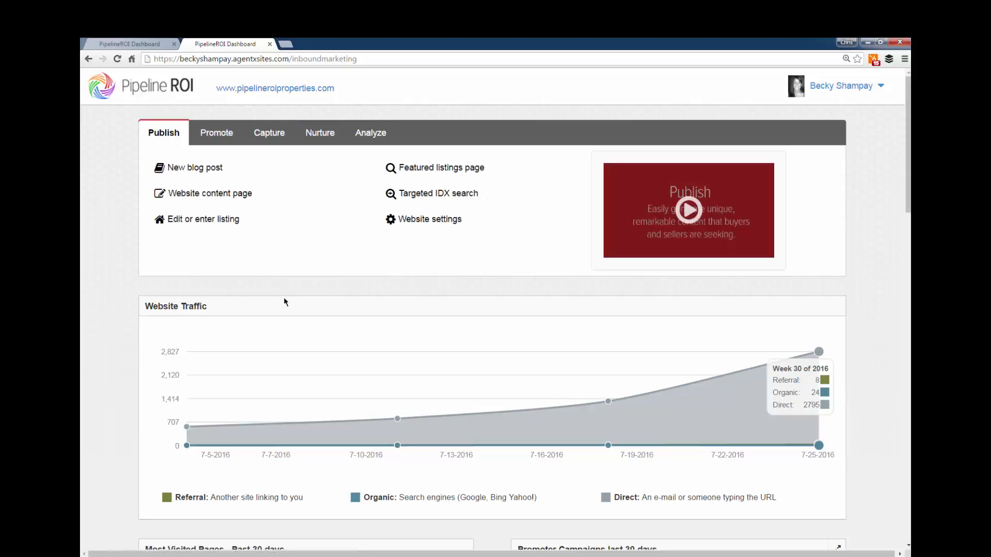
pyautogui.click(273, 139)
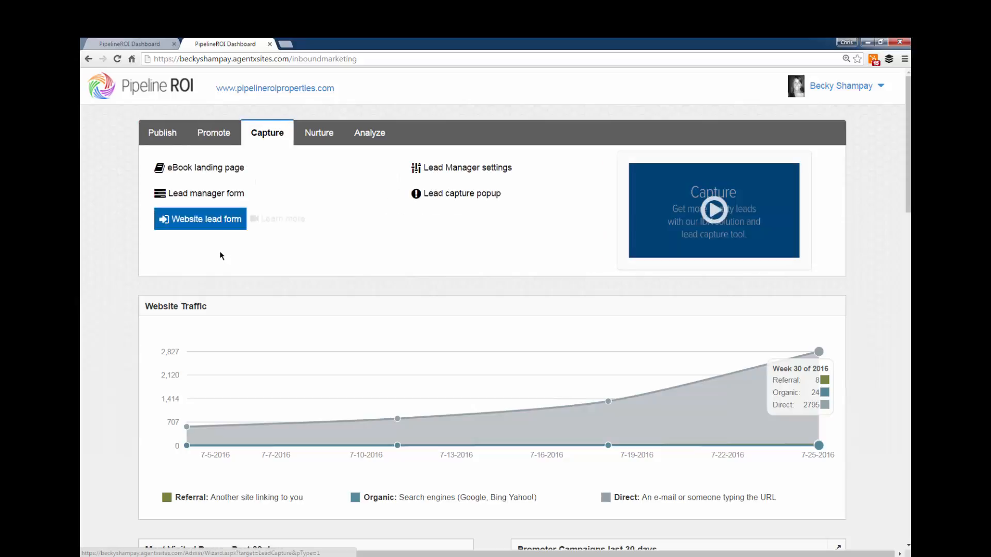
pyautogui.moveTo(196, 228)
pyautogui.click(199, 226)
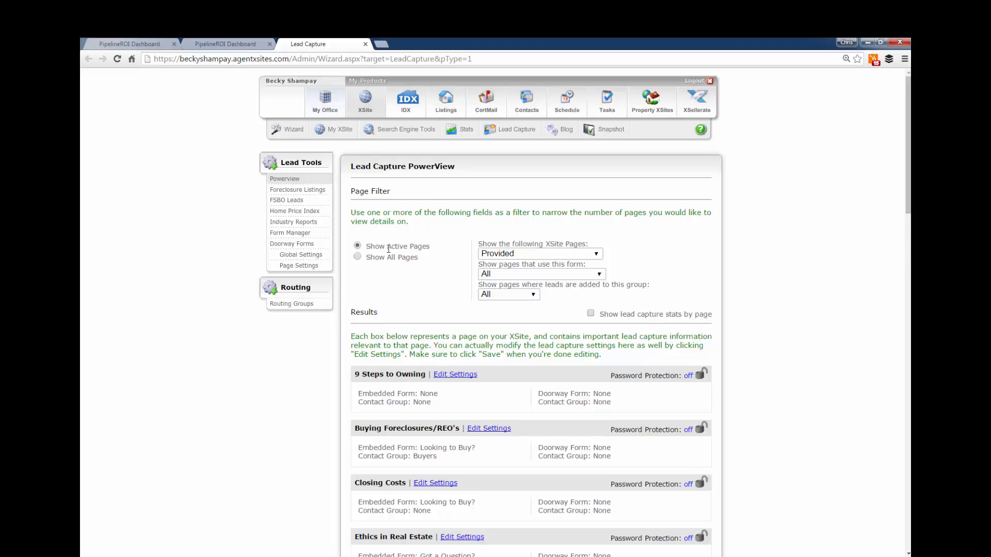
# - Look through the lead capture settings listed for the active provided pages
pyautogui.scroll(-1, 388, 249)
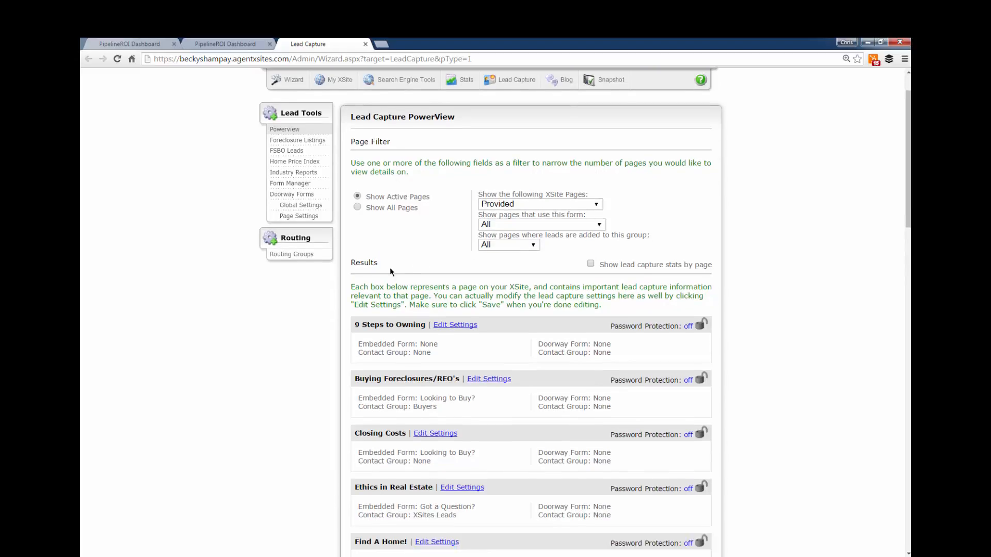
pyautogui.scroll(-2, 396, 284)
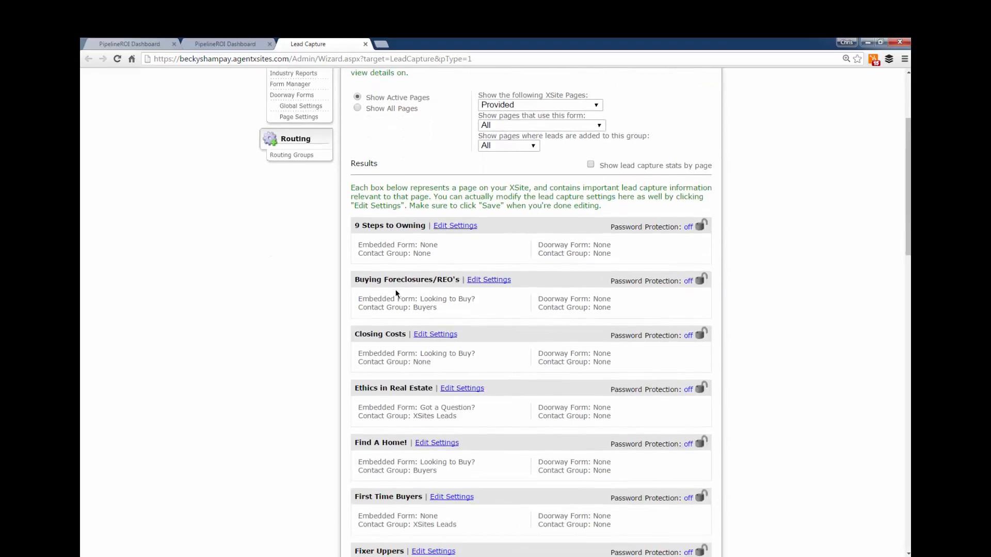
pyautogui.scroll(3, 496, 300)
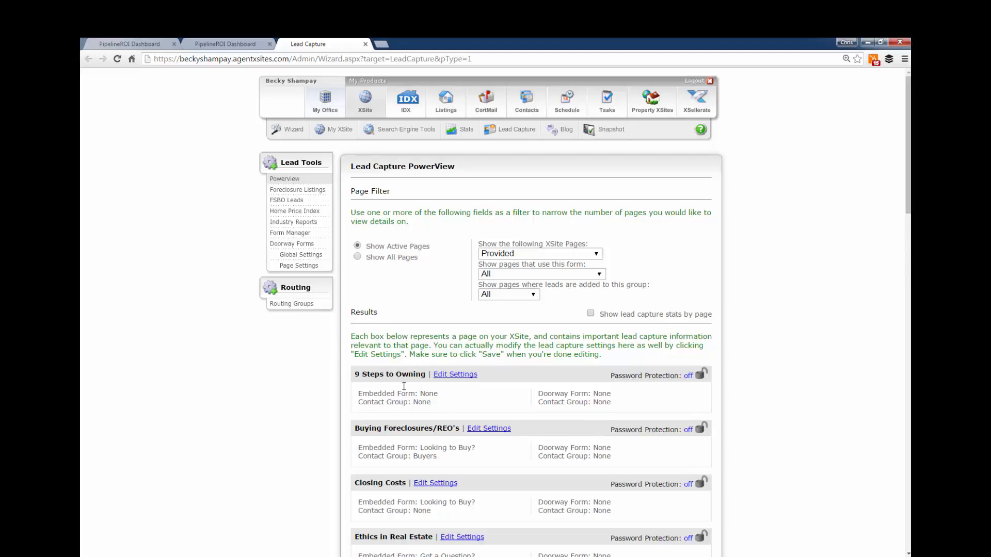
pyautogui.scroll(-7, 433, 376)
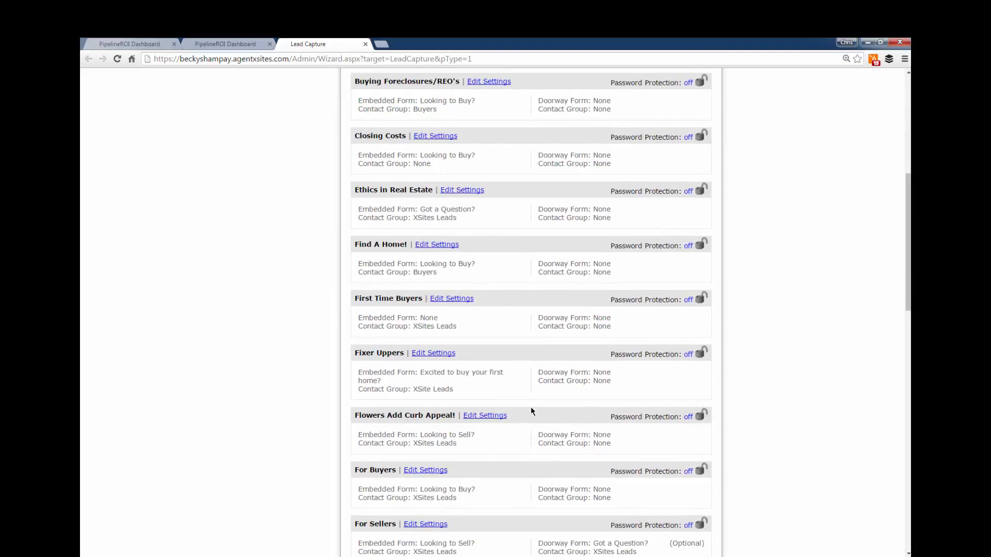
pyautogui.scroll(7, 525, 406)
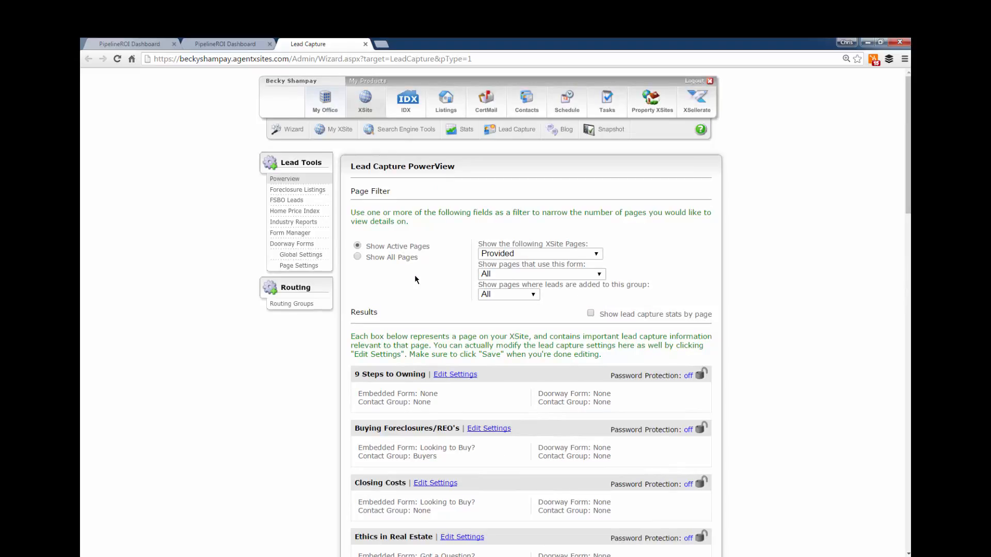
# - Open the live website from the admin, view its Find Properties and For Buyers navigation, and return to Lead Capture
pyautogui.click(340, 129)
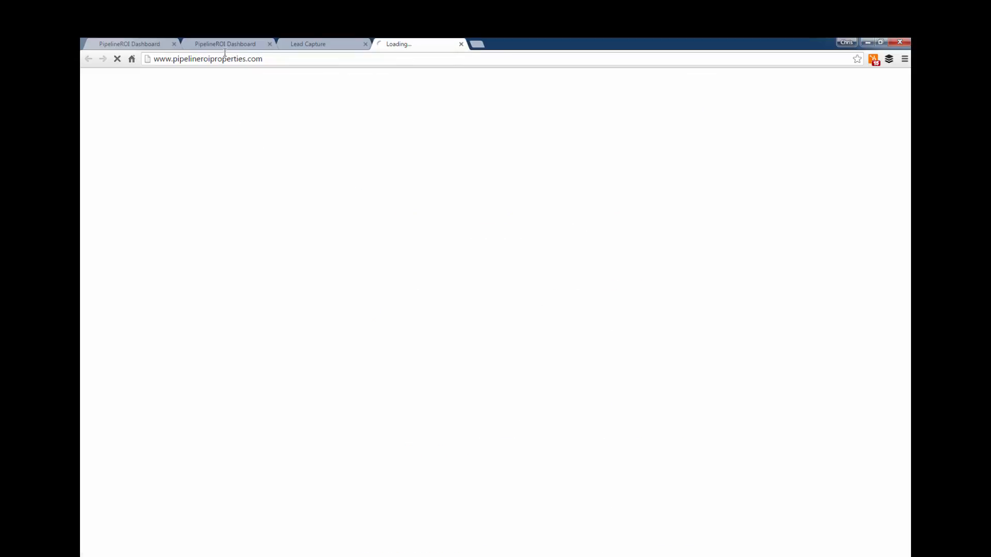
pyautogui.click(270, 44)
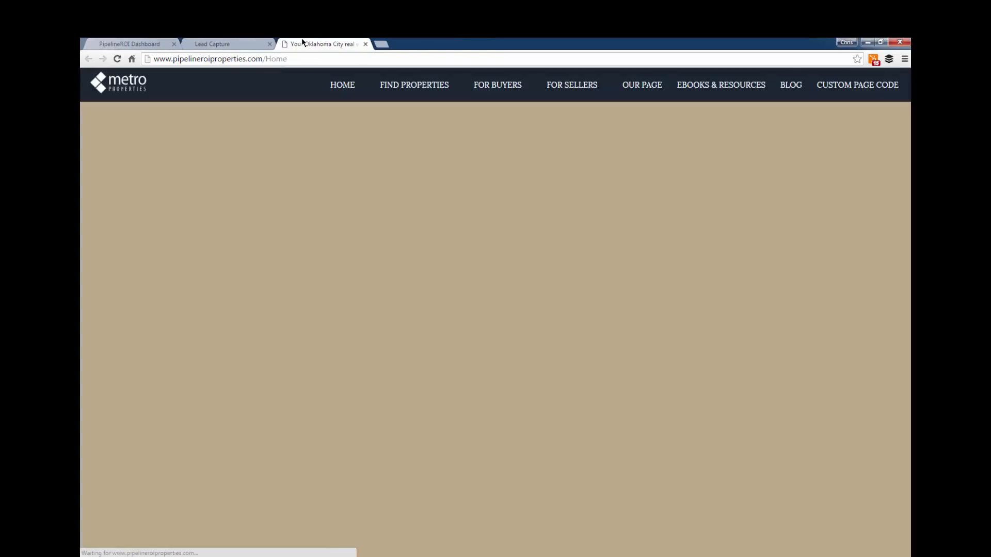
pyautogui.moveTo(415, 86)
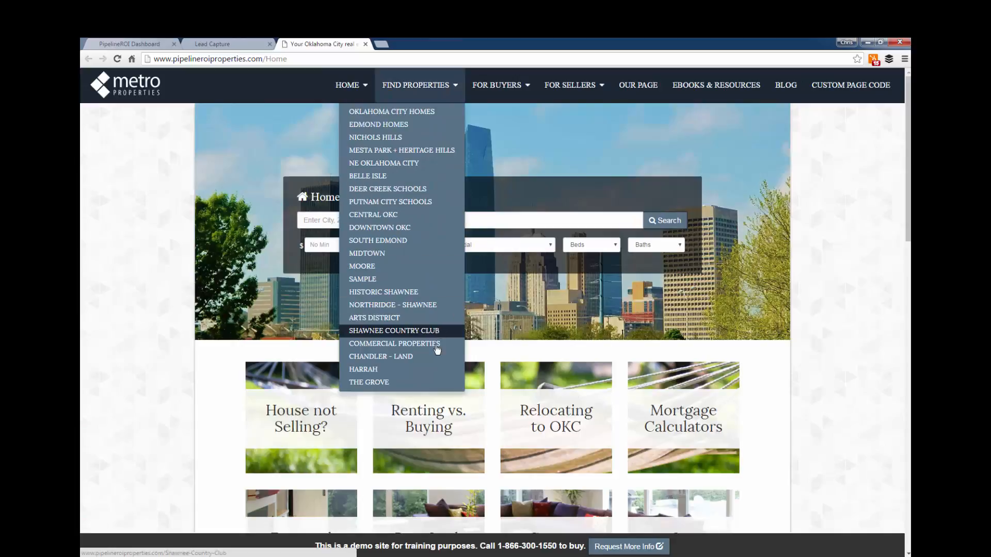
pyautogui.moveTo(498, 85)
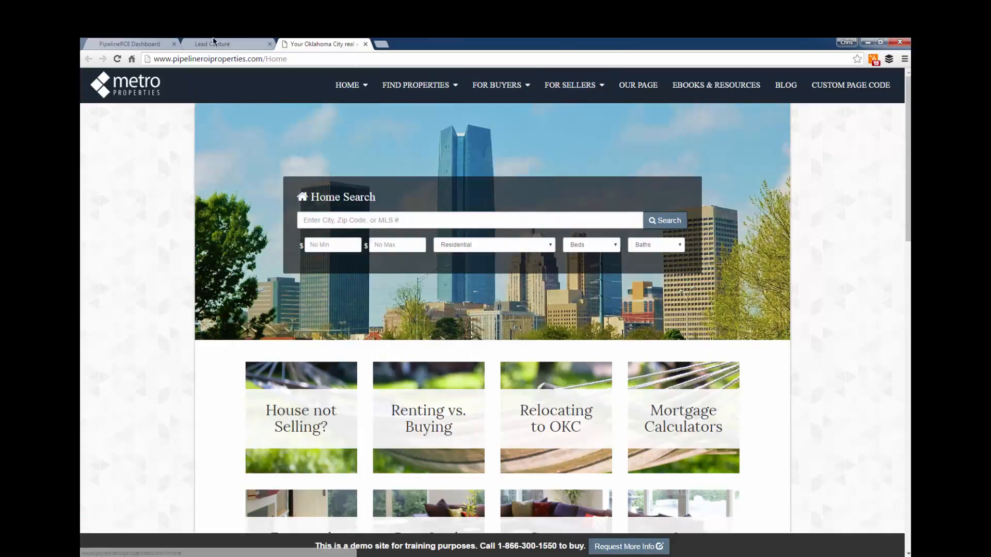
pyautogui.click(214, 43)
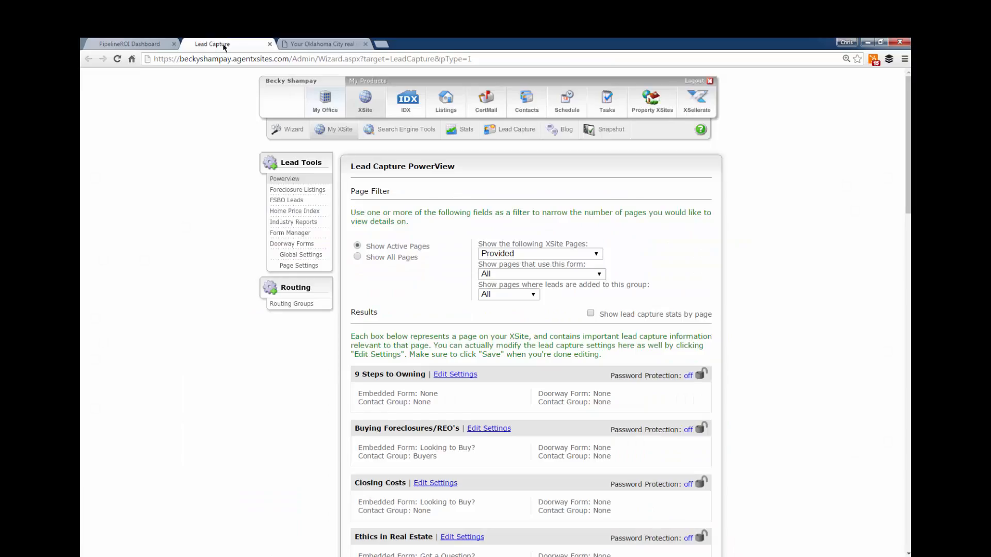
# - Show all pages in the PowerView list, look them over, and restrict the list to active pages again
pyautogui.click(357, 257)
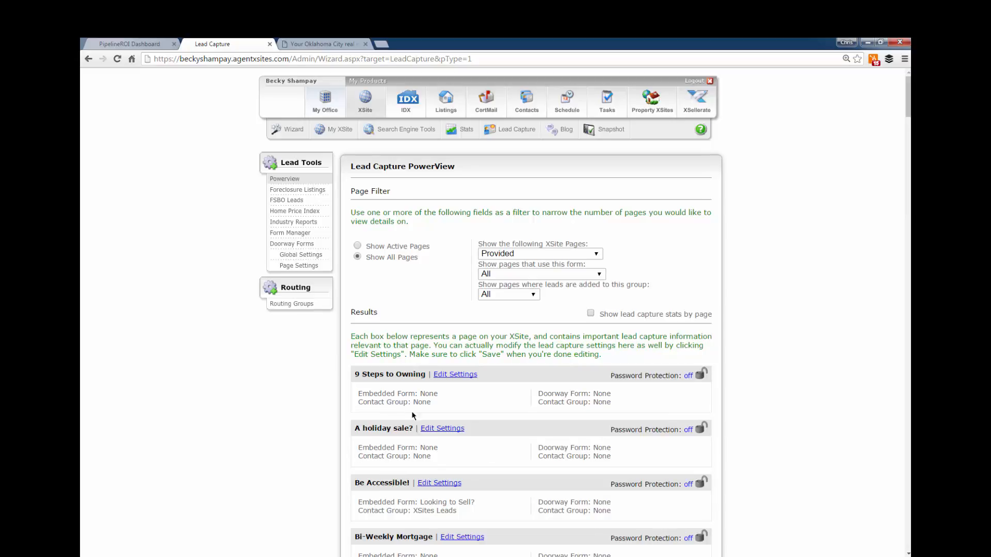
pyautogui.scroll(-4, 494, 492)
pyautogui.scroll(3, 510, 488)
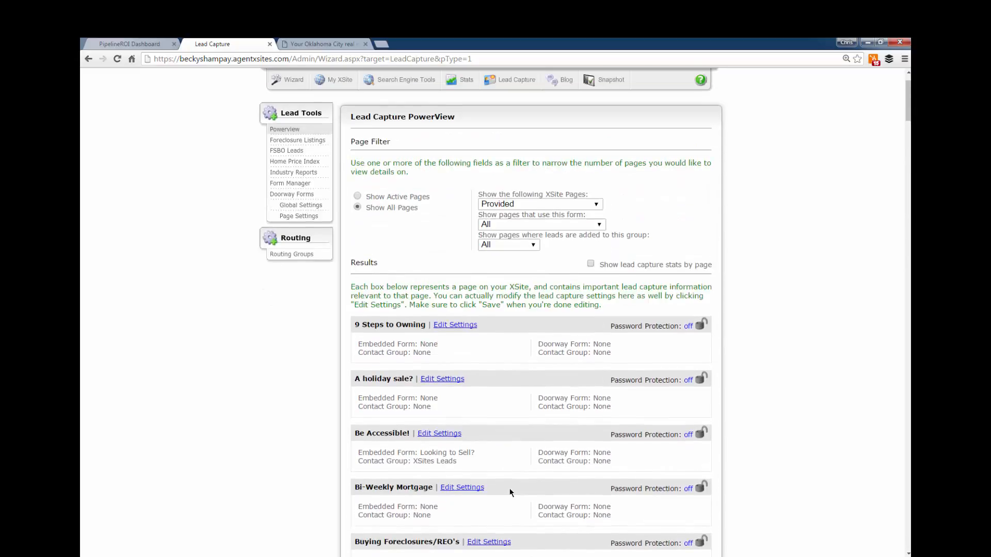
pyautogui.scroll(1, 509, 488)
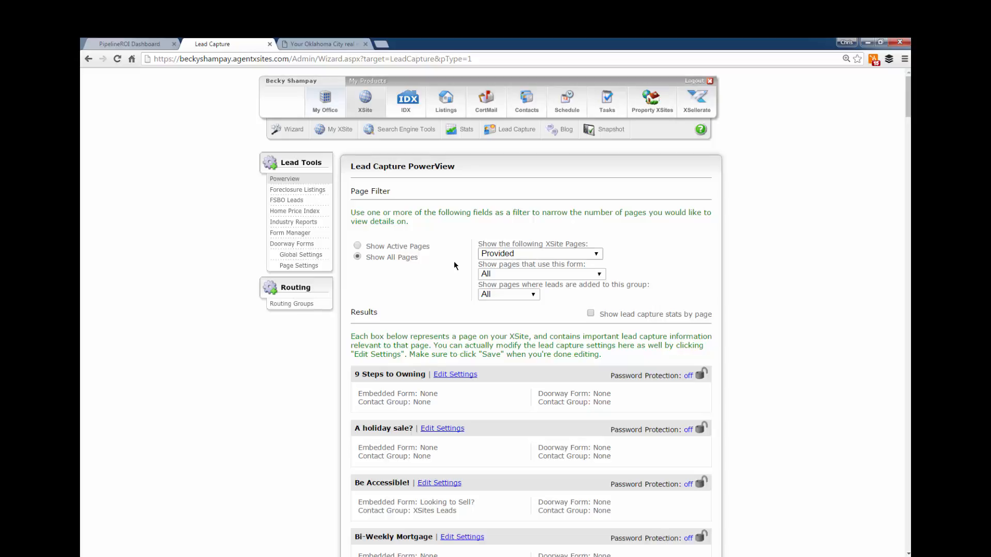
pyautogui.click(357, 245)
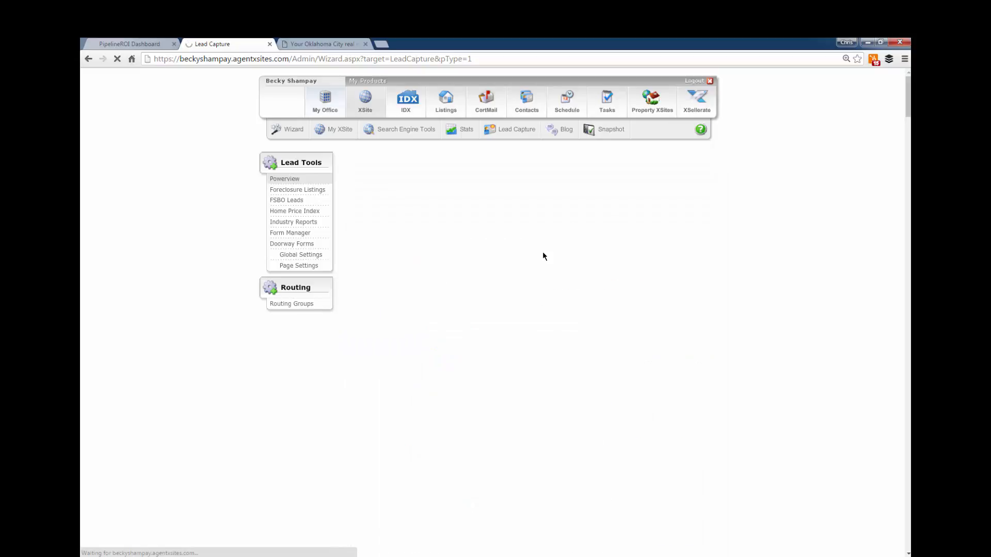
# - Filter the PowerView list to Custom XSite pages and look through their lead capture settings
pyautogui.click(540, 253)
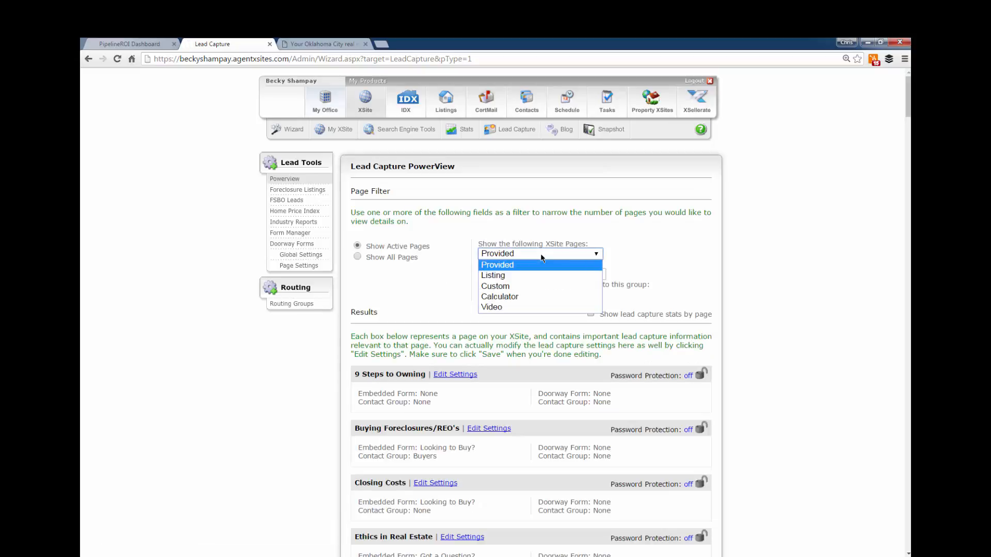
pyautogui.click(506, 288)
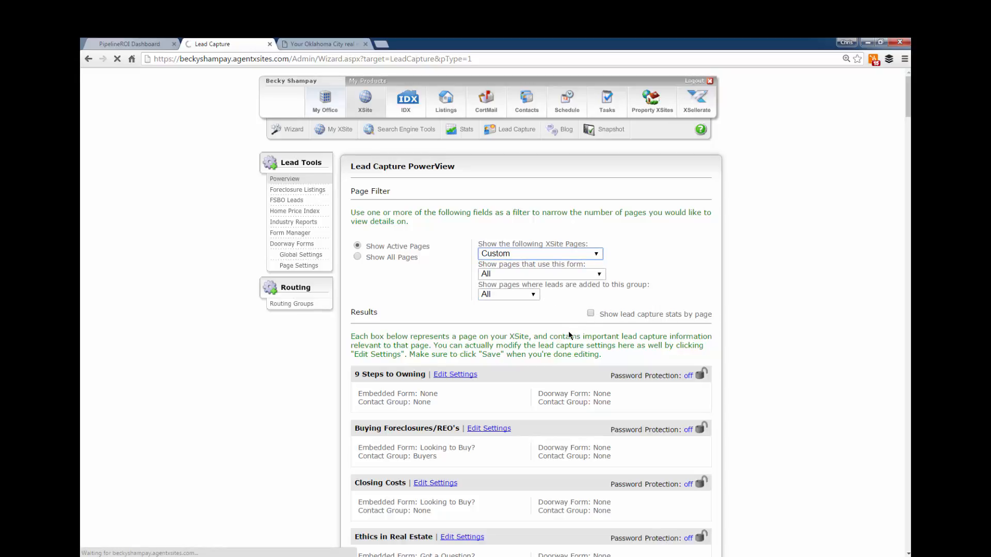
pyautogui.scroll(-9, 468, 412)
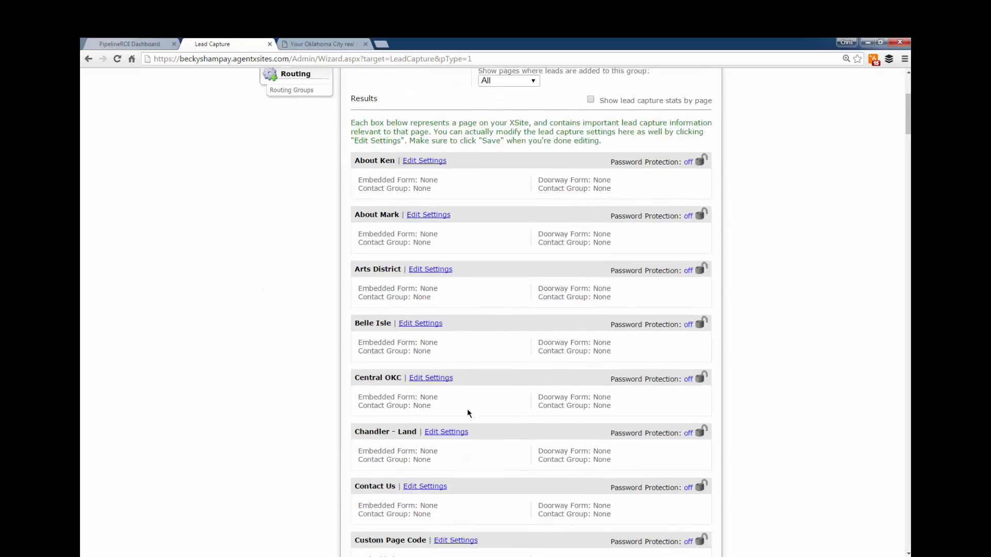
pyautogui.scroll(-3, 467, 412)
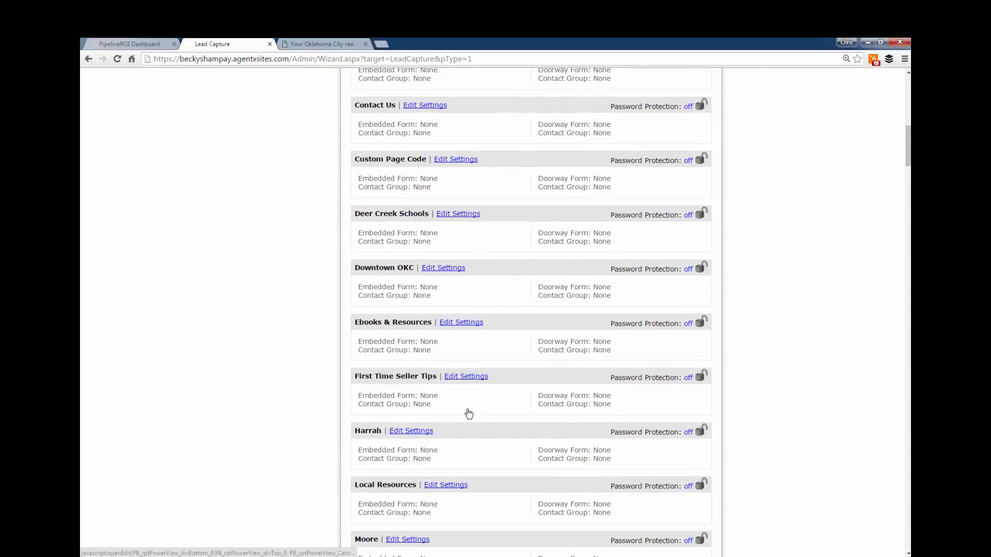
pyautogui.scroll(4, 468, 412)
pyautogui.scroll(8, 466, 412)
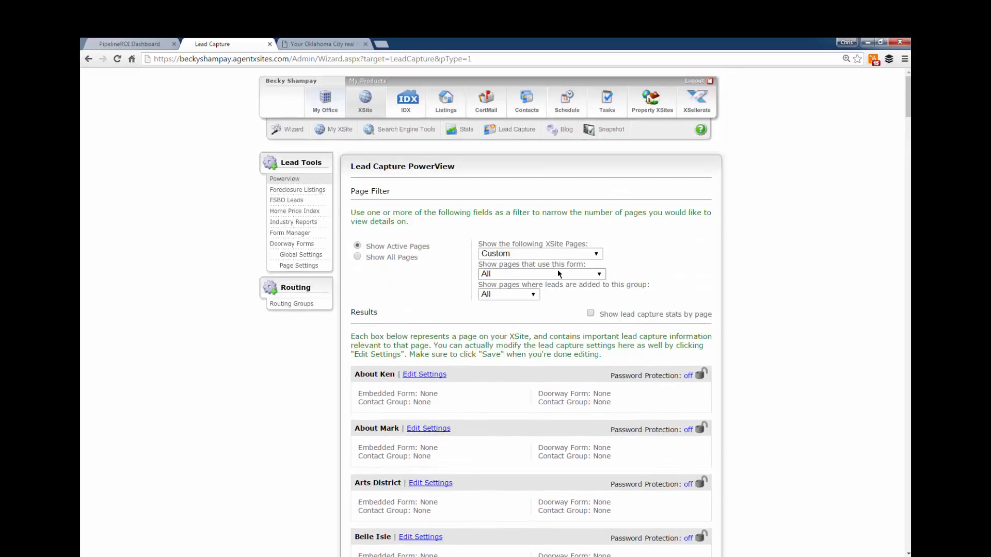
# - Examine the filter choices for form and contact group, keeping both set to All
pyautogui.click(559, 274)
pyautogui.click(493, 286)
pyautogui.click(510, 295)
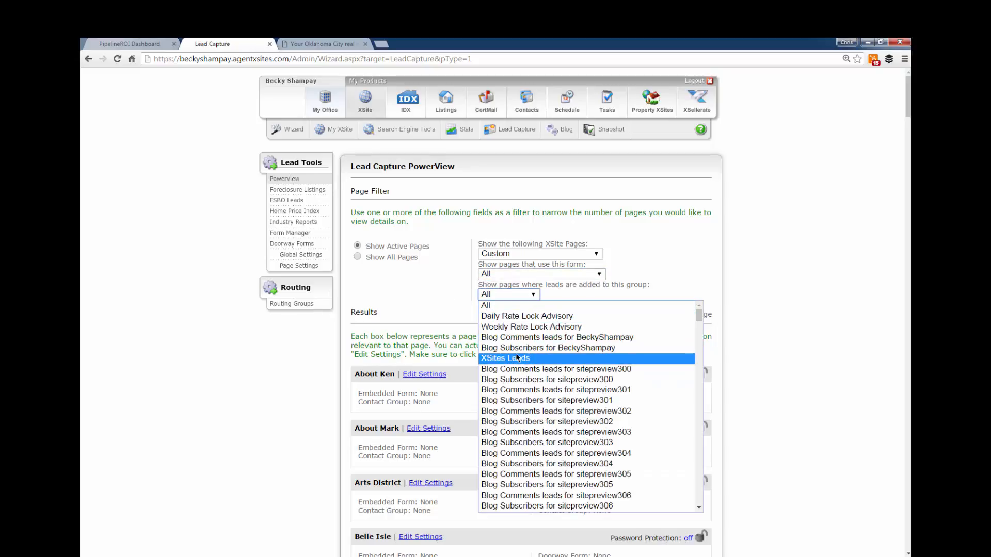
pyautogui.click(498, 295)
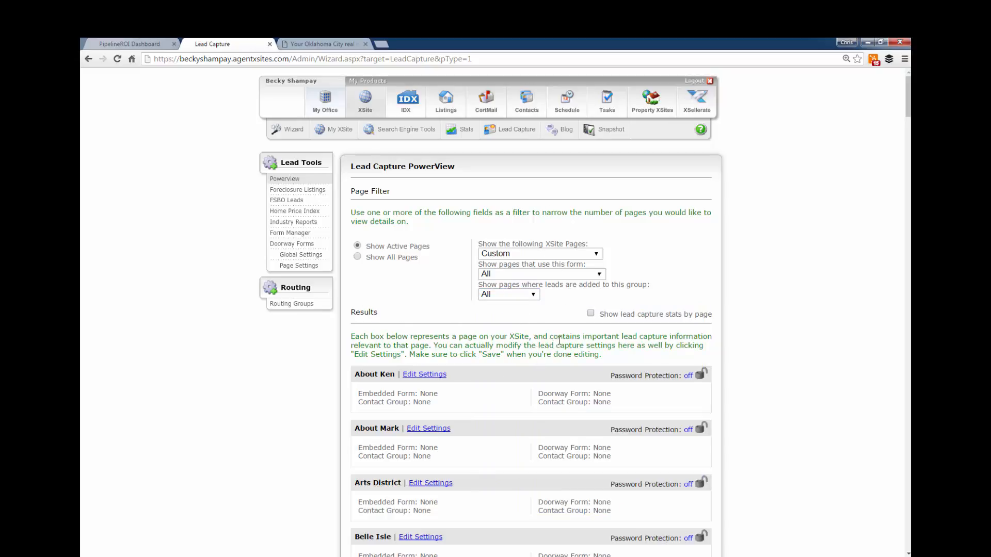
# - Turn on lead capture stats by page and filter the list to Provided XSite pages
pyautogui.click(591, 314)
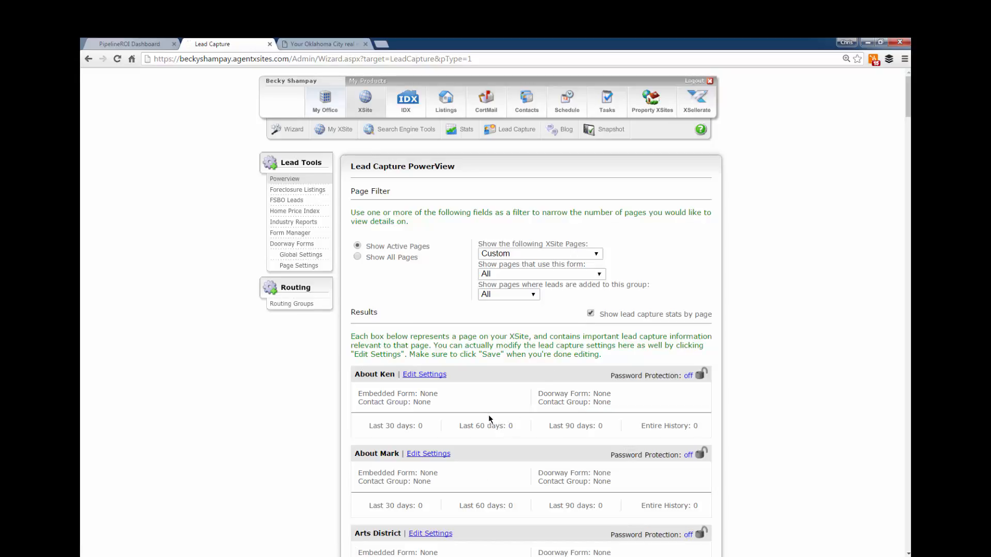
pyautogui.scroll(-2, 489, 413)
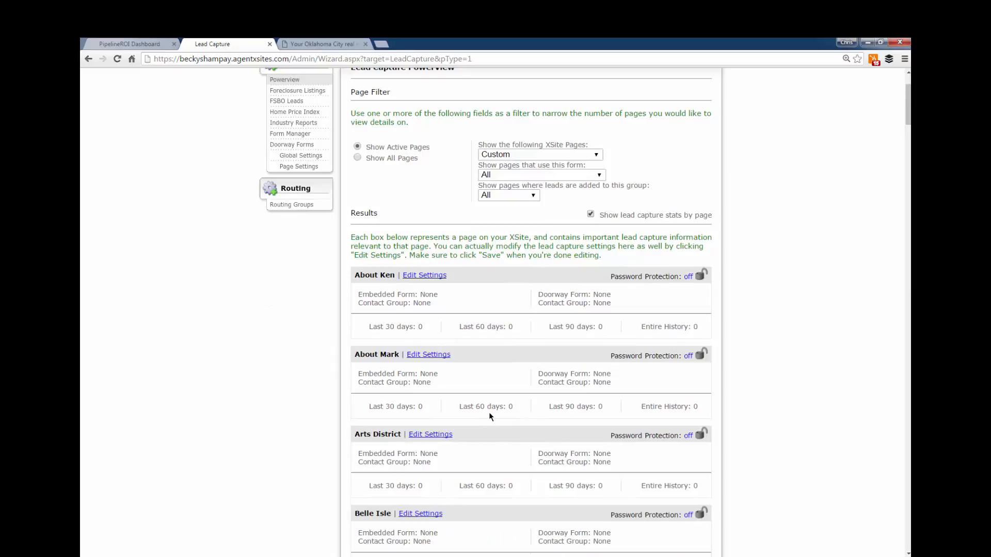
pyautogui.click(552, 154)
pyautogui.click(553, 164)
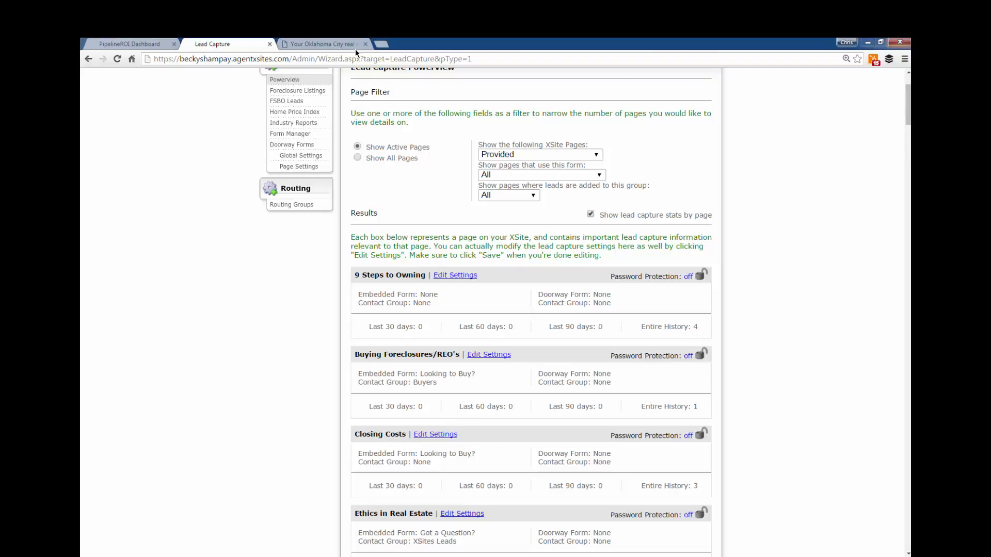
# - Switch to the public website and open its First Time Buyers page to check for a lead form
pyautogui.click(325, 44)
pyautogui.moveTo(497, 85)
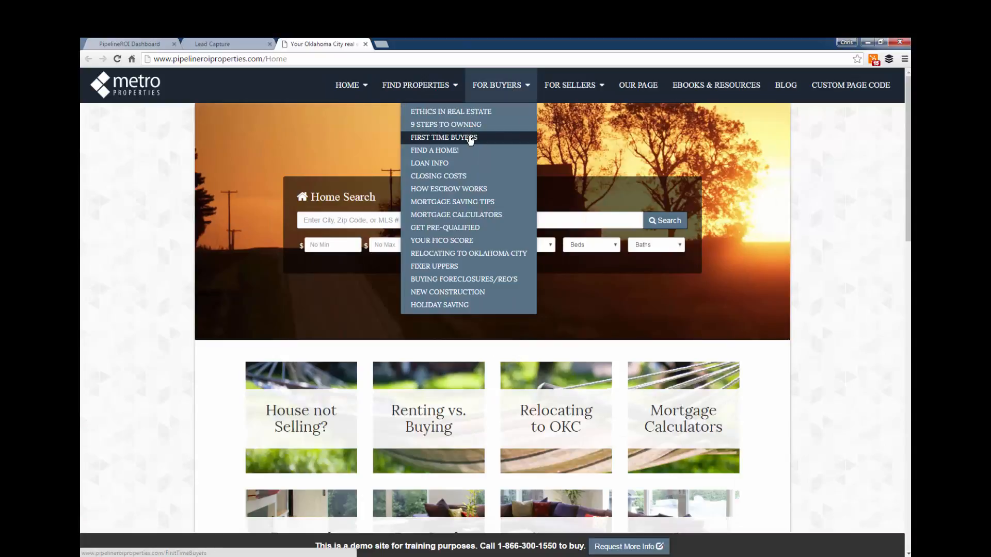
pyautogui.click(505, 142)
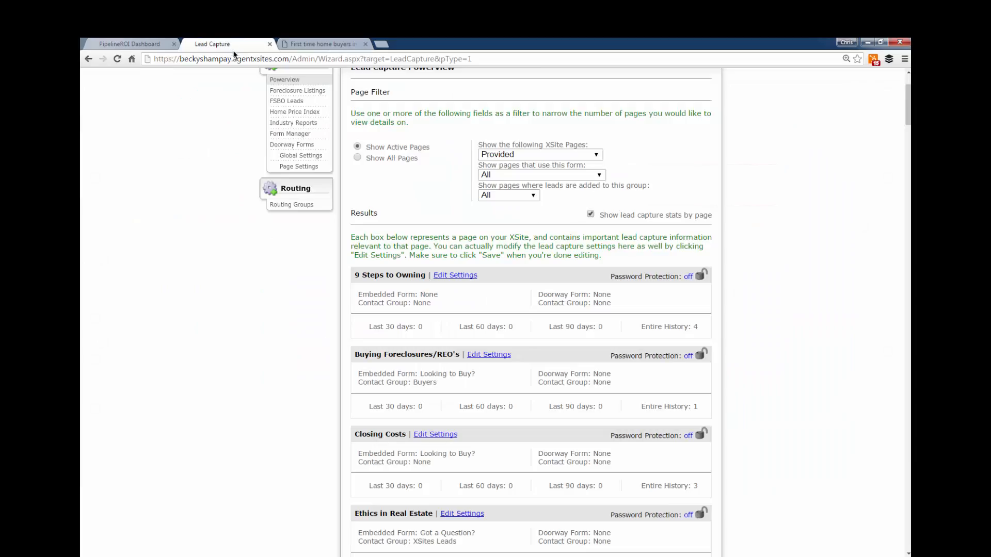
# - Open the First Time Buyers lead capture settings for editing in PowerView and review the available embedded forms
pyautogui.click(230, 45)
pyautogui.scroll(-4, 457, 403)
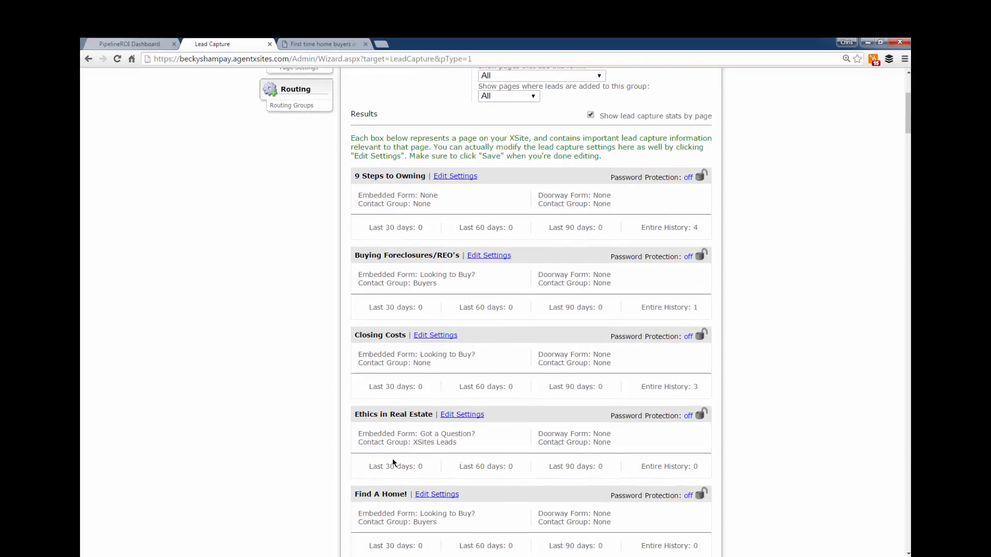
pyautogui.scroll(-2, 462, 495)
pyautogui.scroll(-6, 465, 492)
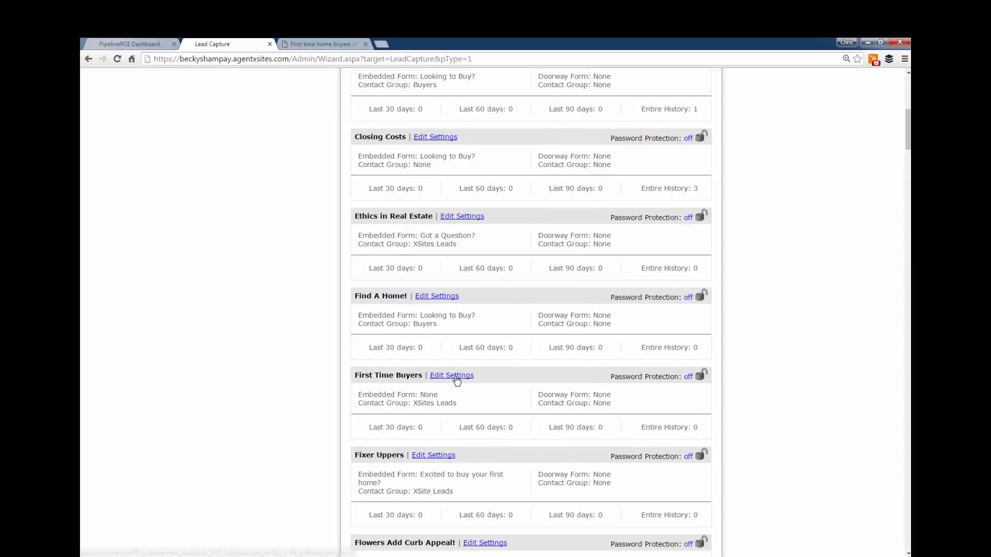
pyautogui.click(455, 381)
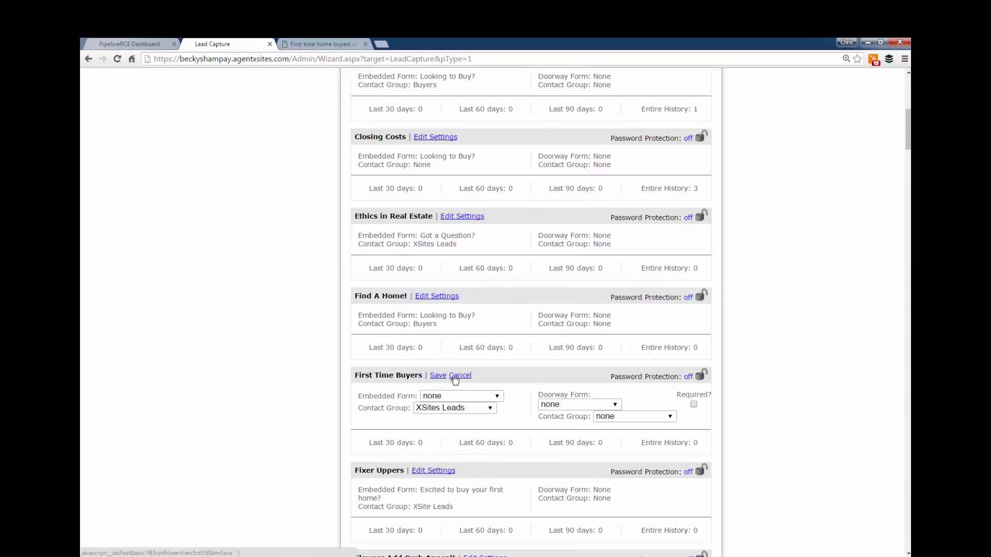
pyautogui.click(456, 395)
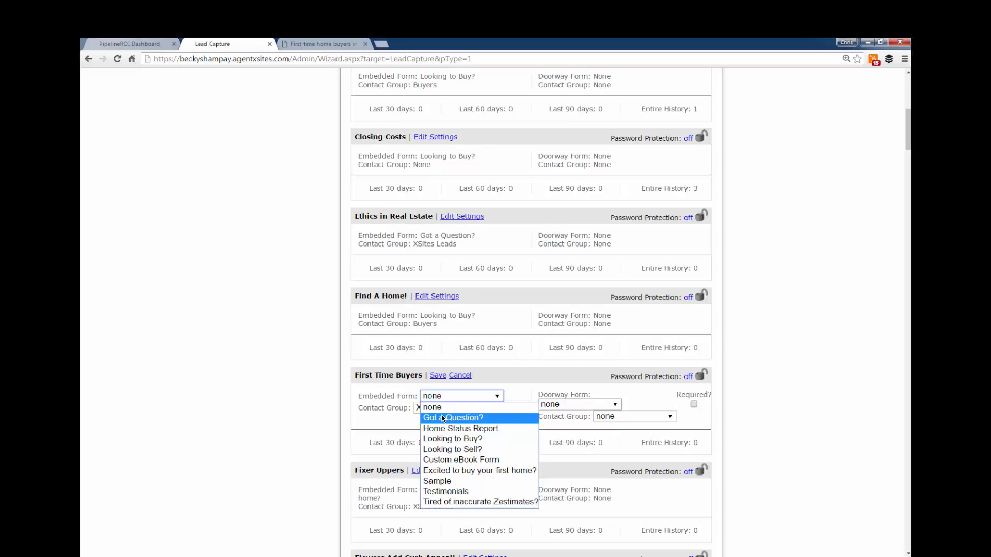
# - Examine the embedded form on the public website's Relocating to OKC page, and return to the home page
pyautogui.click(310, 43)
pyautogui.moveTo(354, 86)
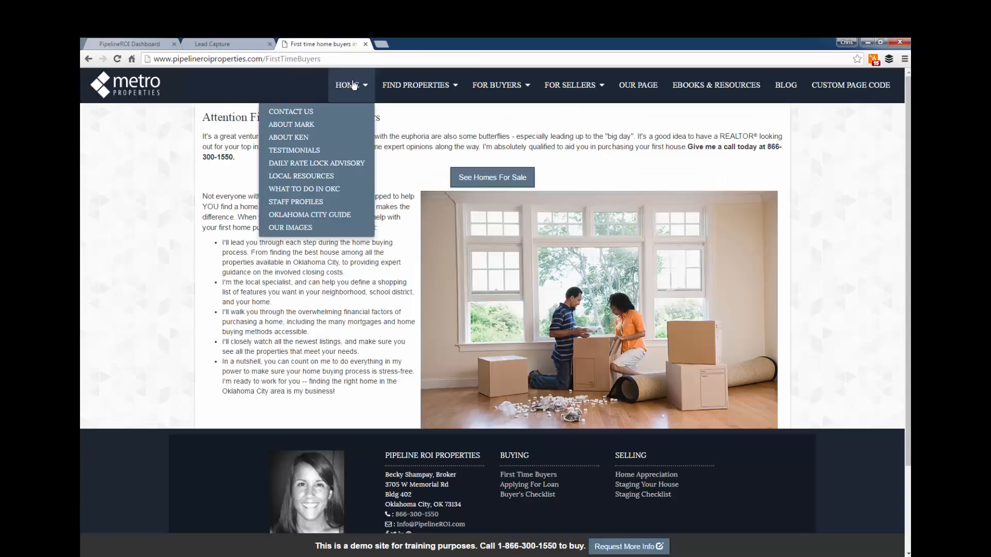
pyautogui.click(350, 90)
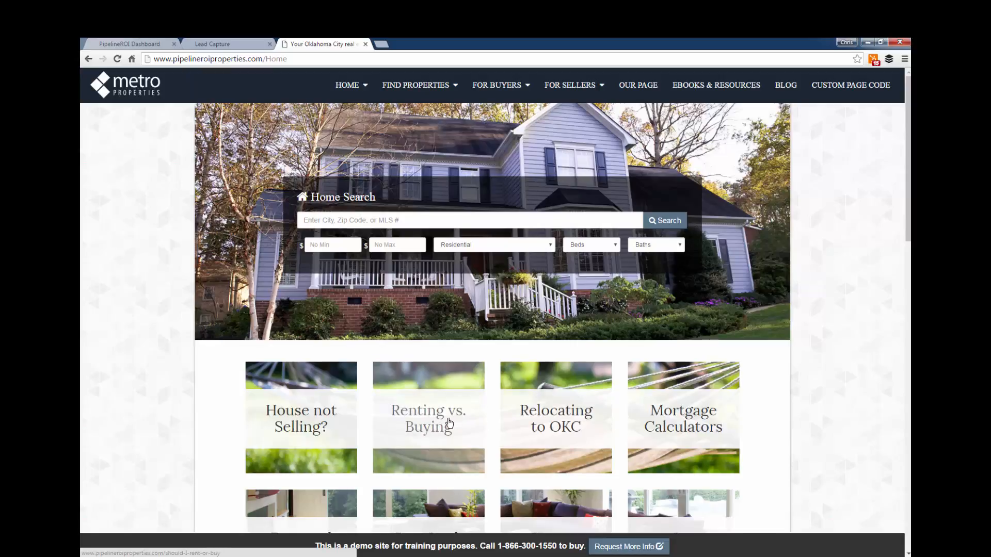
pyautogui.click(550, 434)
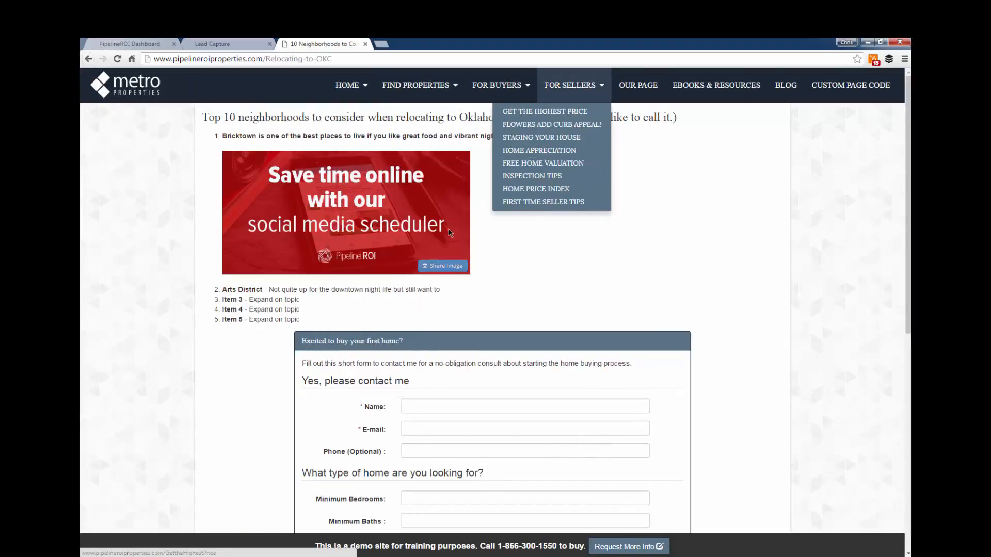
pyautogui.moveTo(464, 102)
pyautogui.moveTo(555, 92)
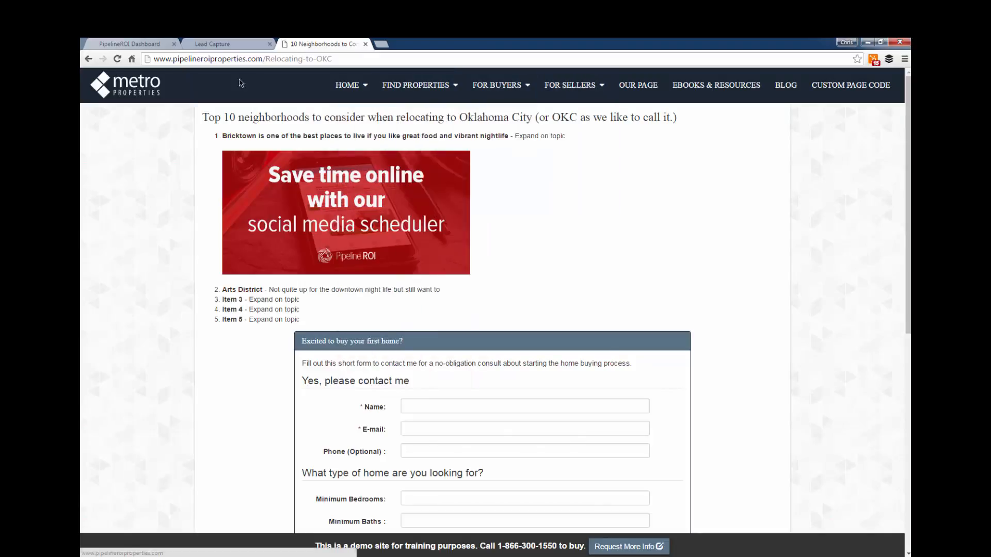
pyautogui.click(349, 89)
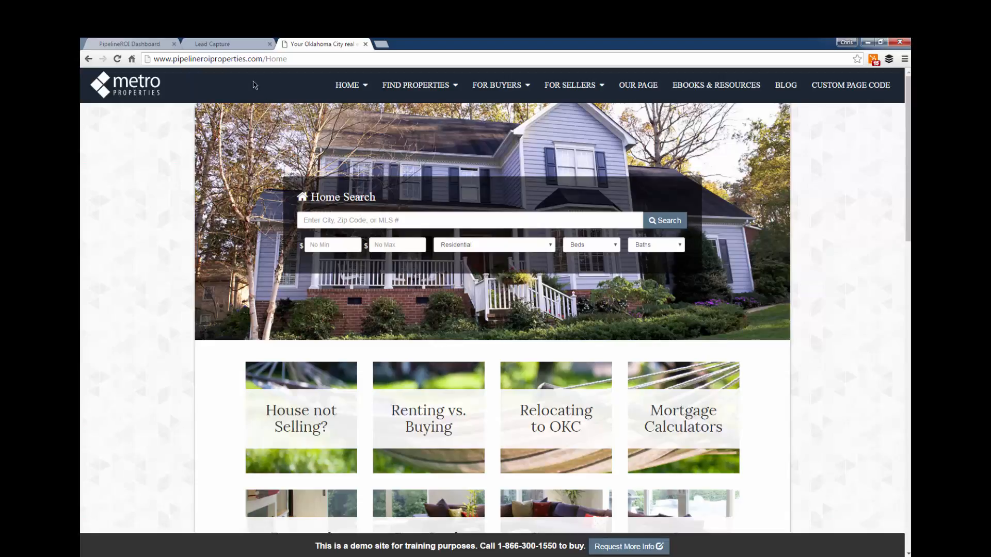
# - Set the First Time Buyers page's embedded form to Looking to Buy? in PowerView and save the settings
pyautogui.click(232, 42)
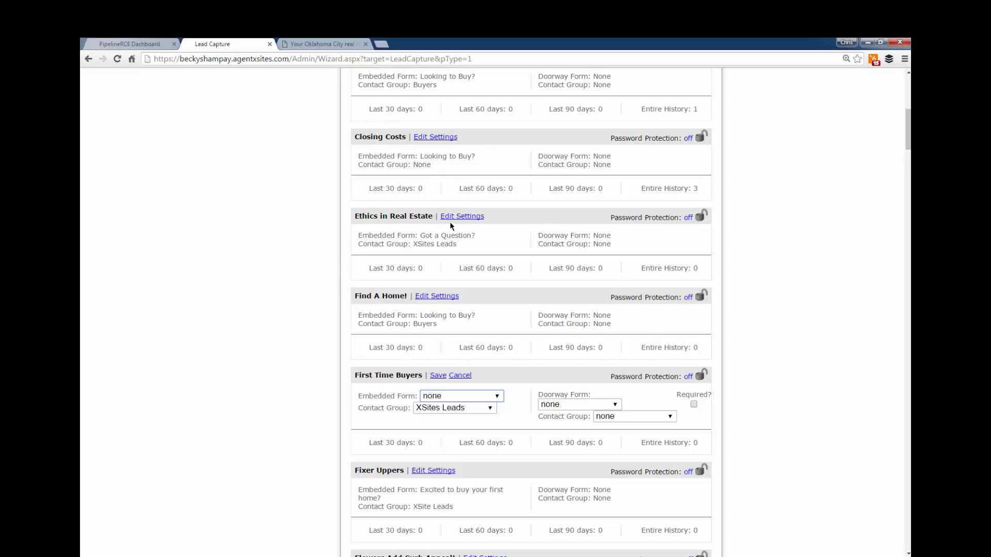
pyautogui.click(459, 397)
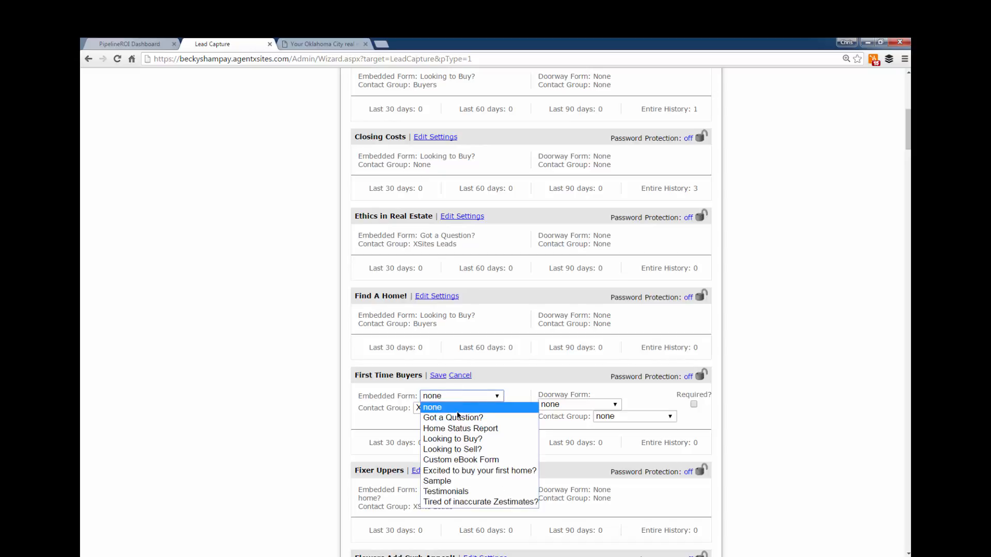
pyautogui.click(478, 443)
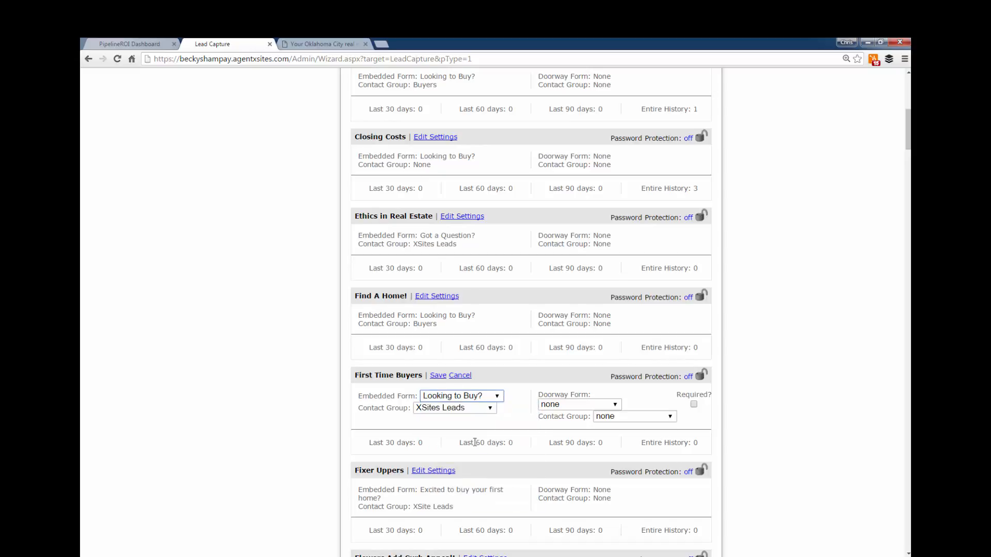
pyautogui.click(438, 376)
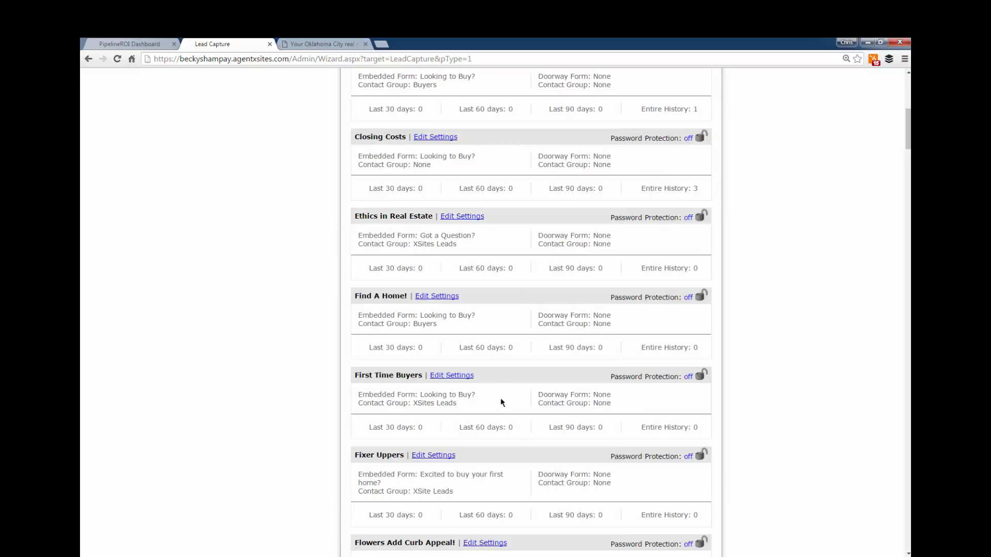
pyautogui.scroll(7, 495, 419)
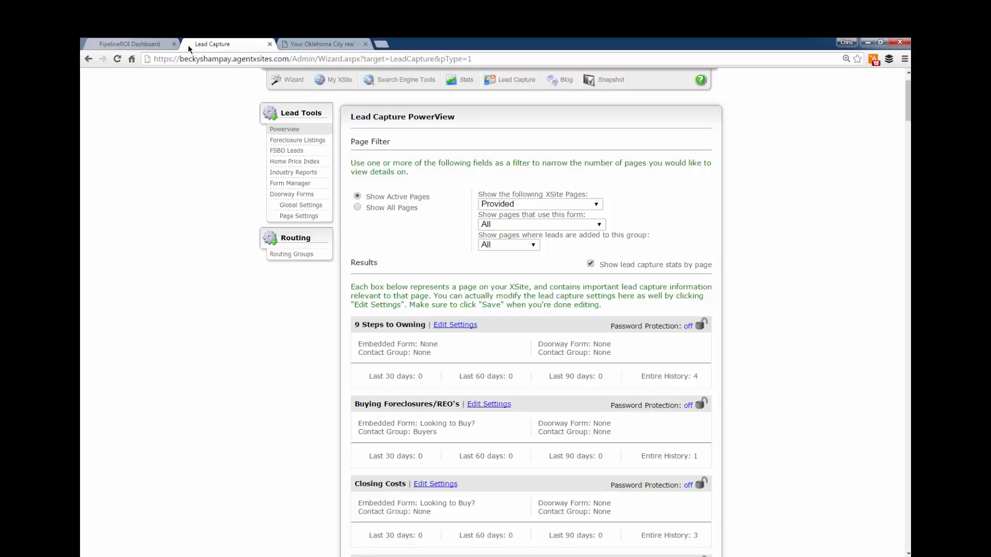
# - Open the First Time Buyers page on the public website and check its embedded Looking to Buy? form
pyautogui.click(308, 45)
pyautogui.moveTo(496, 85)
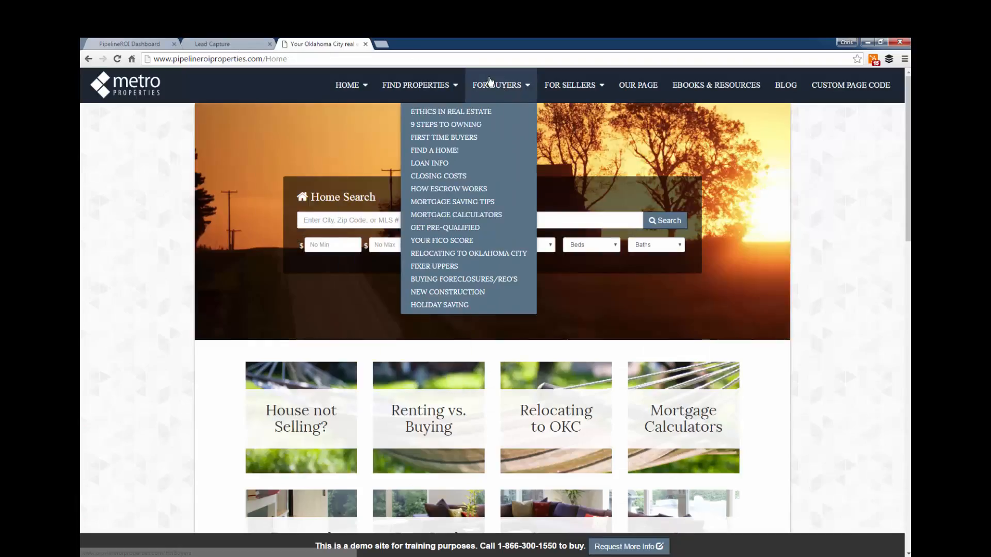
pyautogui.click(449, 139)
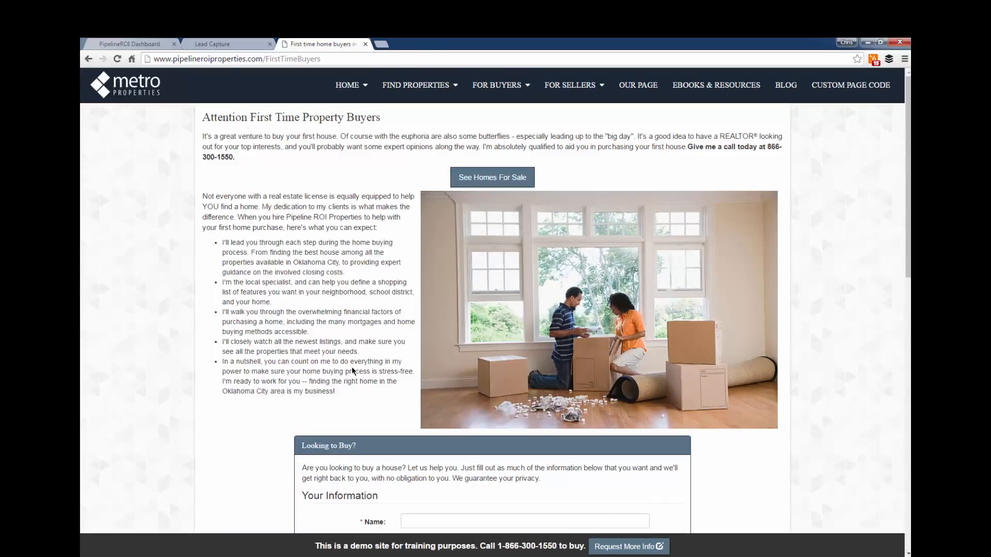
pyautogui.scroll(-1, 516, 309)
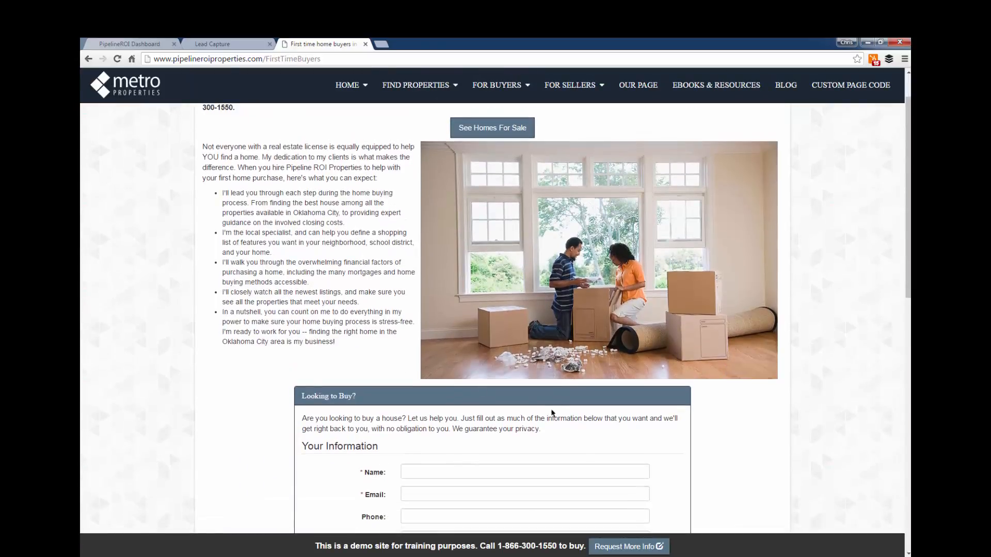
pyautogui.scroll(-7, 516, 449)
pyautogui.scroll(8, 521, 449)
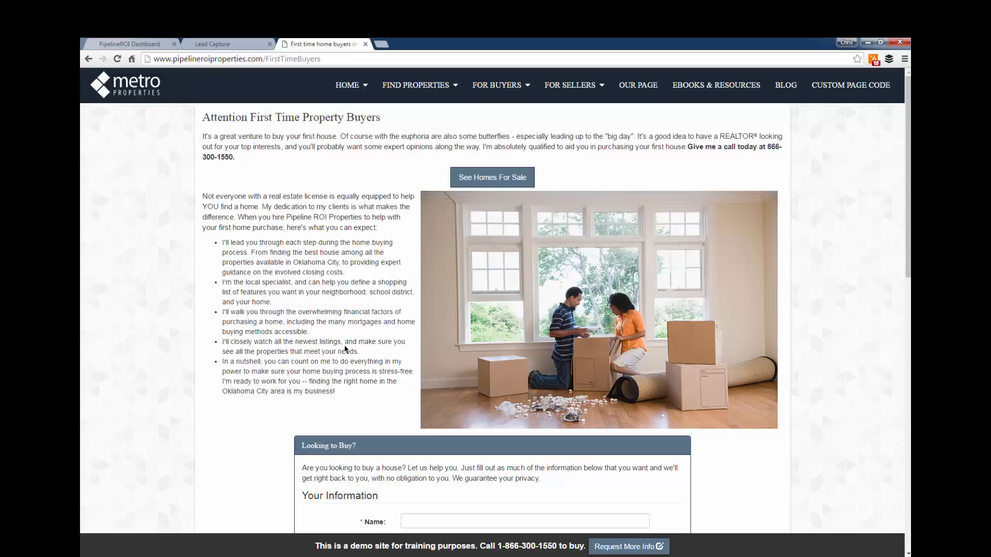
# - Examine the Looking to Buy? form's contact and home detail fields in relation to the First Time Buyers page content
pyautogui.scroll(-5, 345, 350)
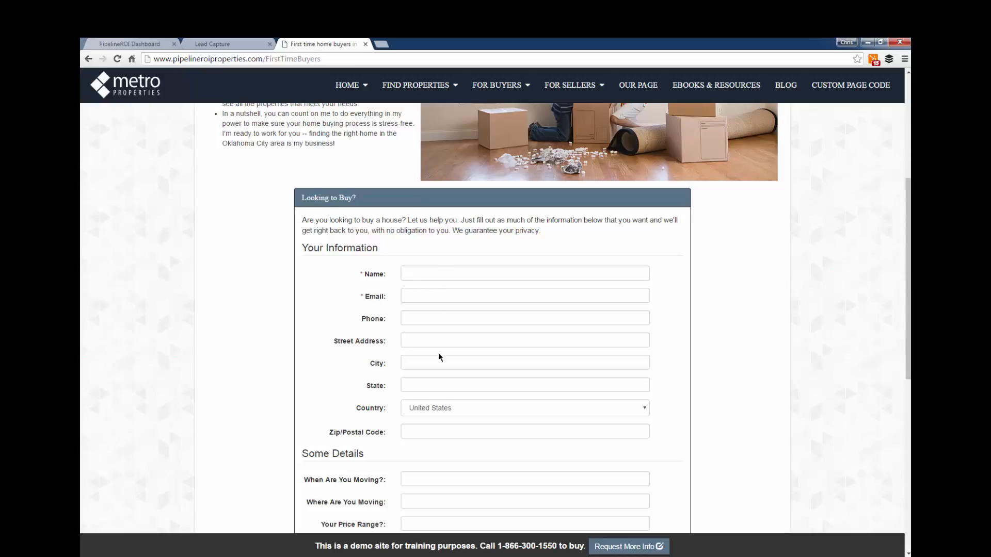
pyautogui.scroll(-5, 438, 382)
pyautogui.scroll(-2, 435, 408)
pyautogui.scroll(7, 436, 408)
pyautogui.scroll(-6, 469, 435)
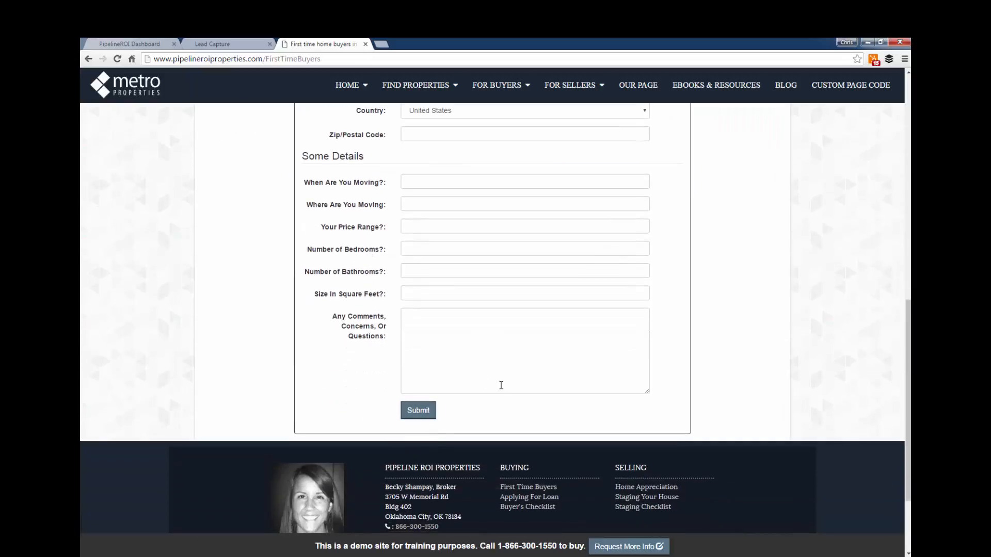
pyautogui.scroll(11, 501, 385)
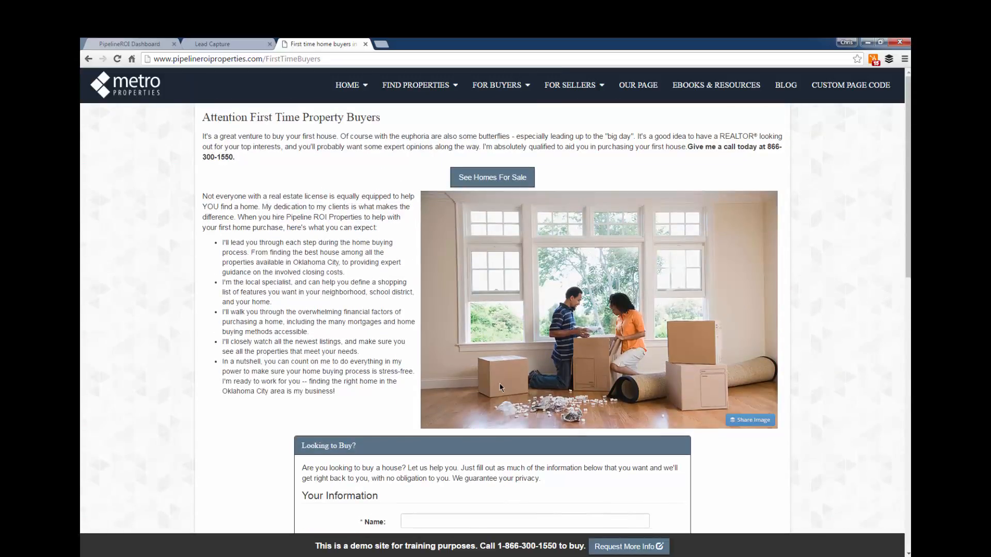
pyautogui.scroll(-7, 500, 388)
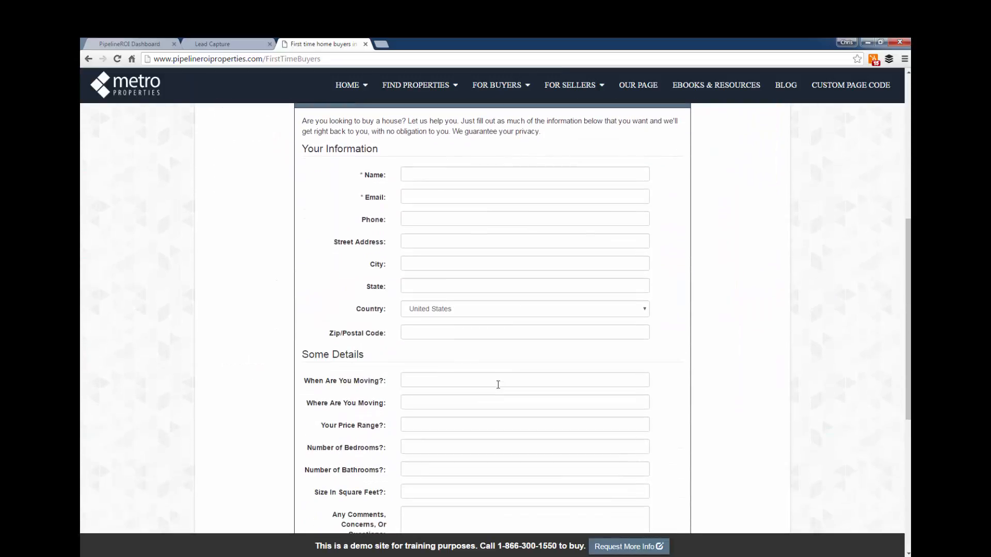
pyautogui.scroll(-2, 498, 385)
pyautogui.scroll(3, 498, 384)
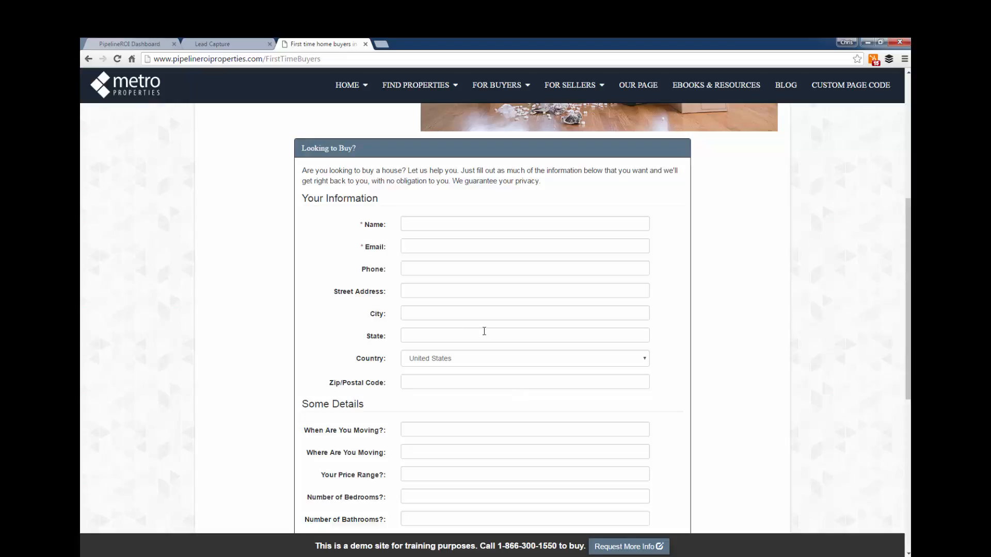
pyautogui.scroll(1, 483, 331)
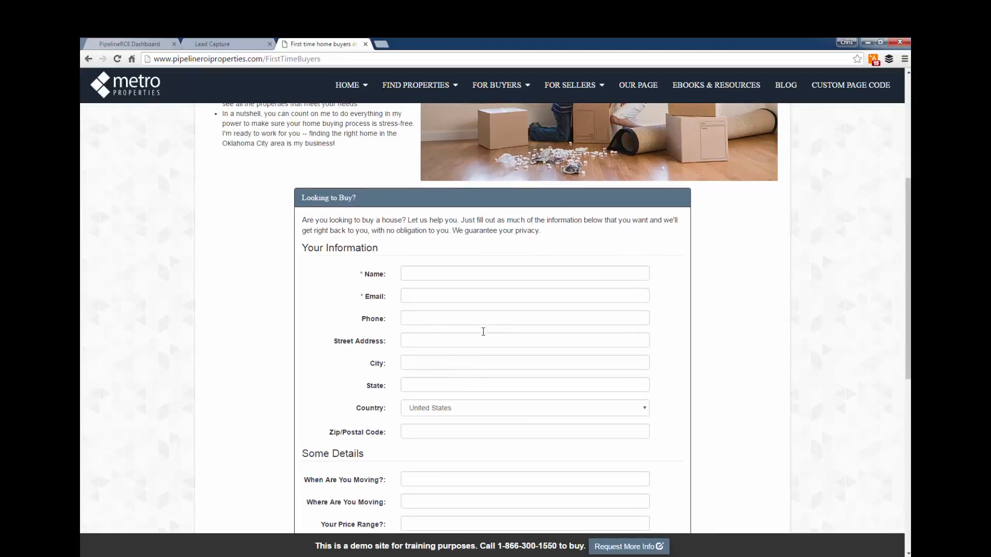
pyautogui.scroll(1, 484, 335)
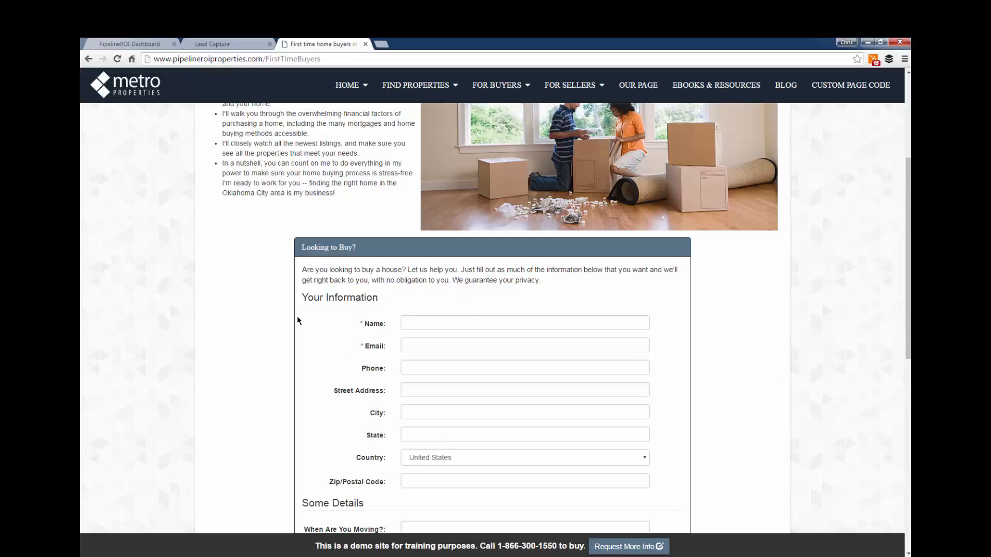
pyautogui.scroll(4, 360, 320)
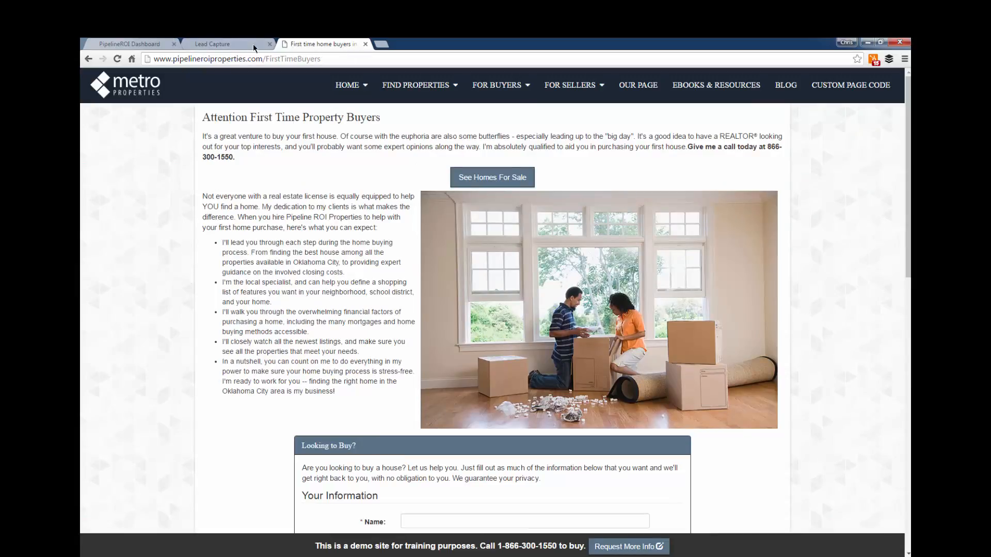
# - Close the Lead Capture page, open website content page management from the dashboard, and look over the Provided pages
pyautogui.click(226, 45)
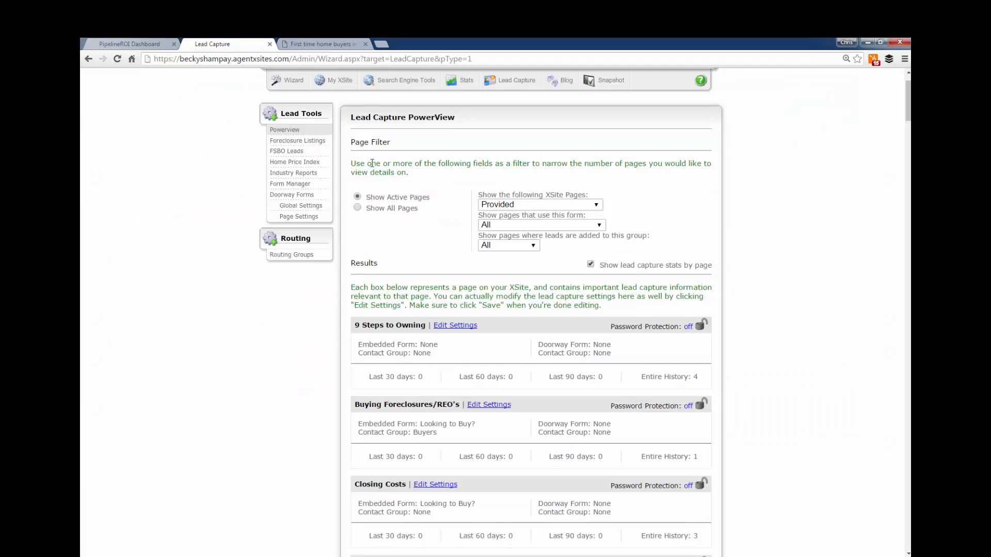
pyautogui.scroll(1, 267, 77)
pyautogui.click(270, 44)
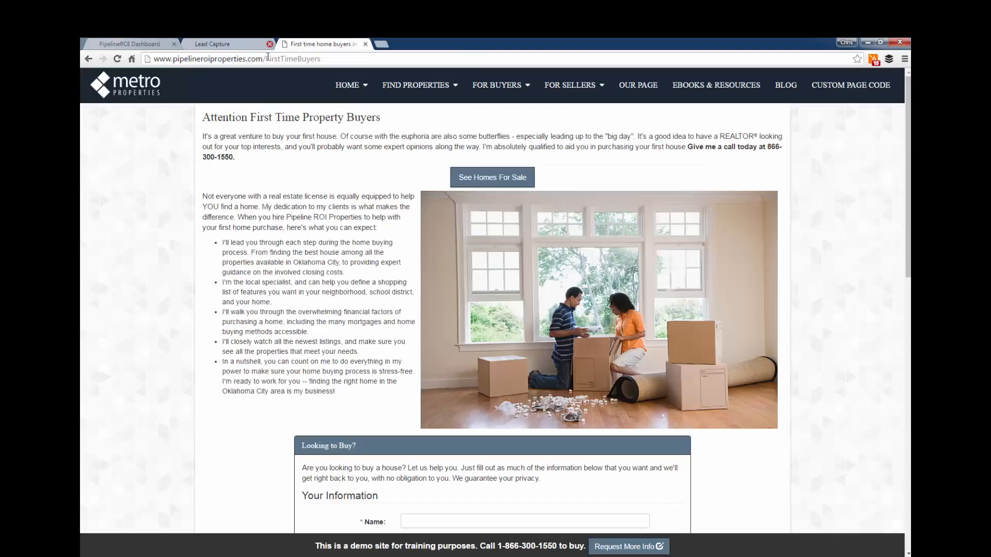
pyautogui.click(138, 45)
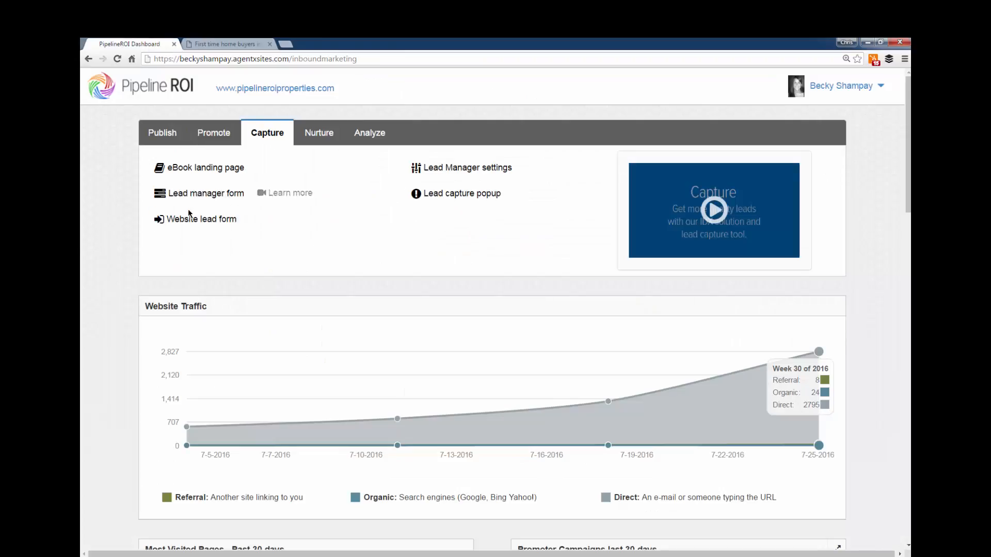
pyautogui.click(162, 132)
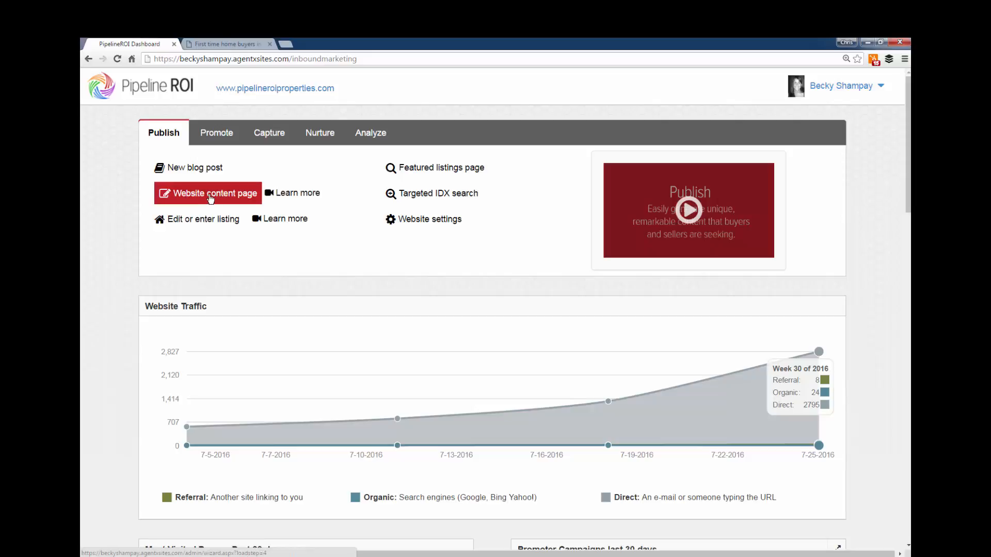
pyautogui.click(210, 199)
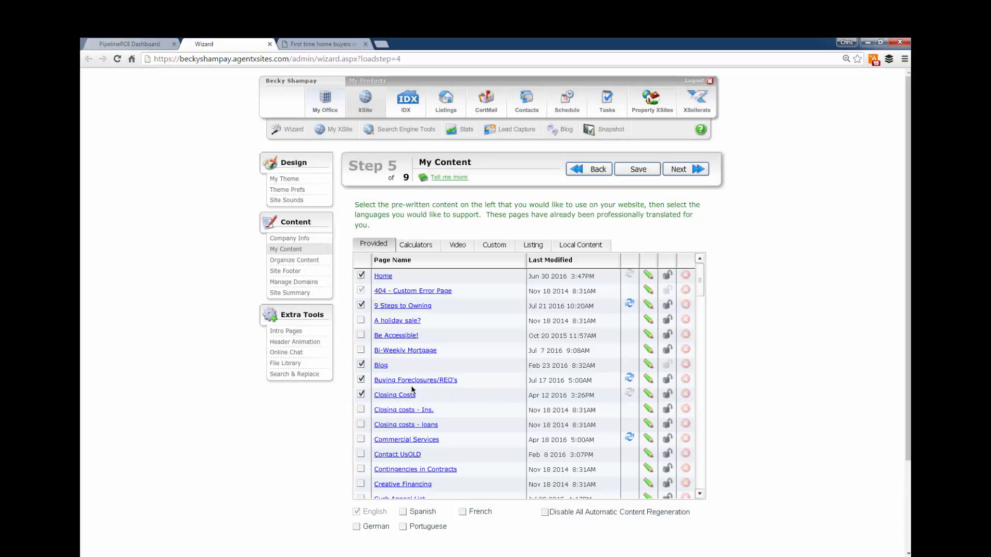
pyautogui.scroll(-4, 451, 367)
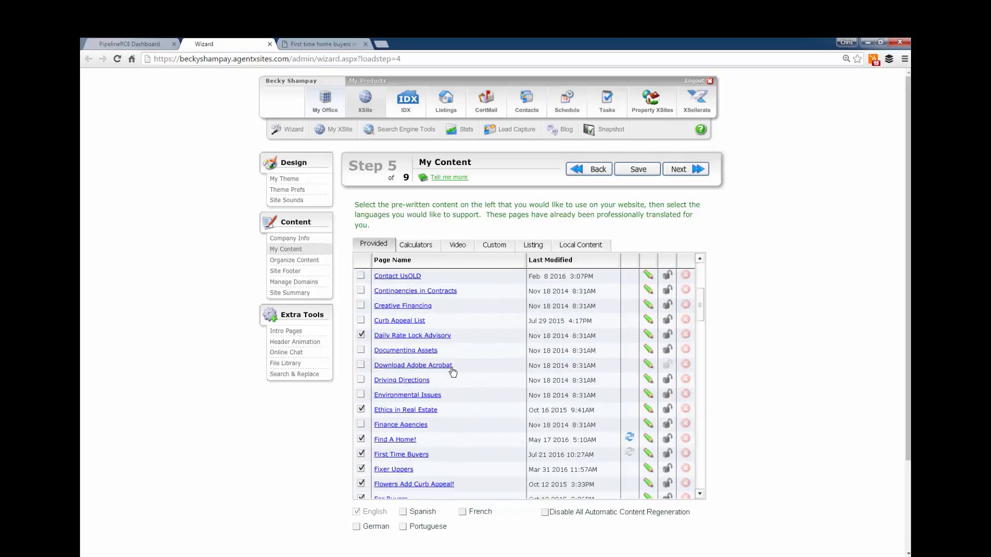
pyautogui.scroll(4, 453, 371)
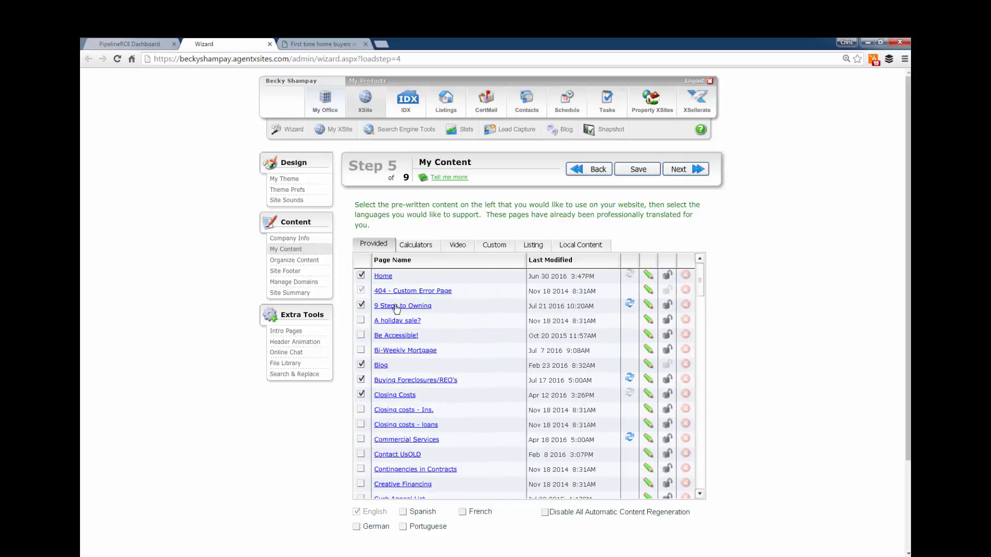
# - Open the 9 Steps to Owning page for editing and include Lead Capture on it
pyautogui.click(404, 306)
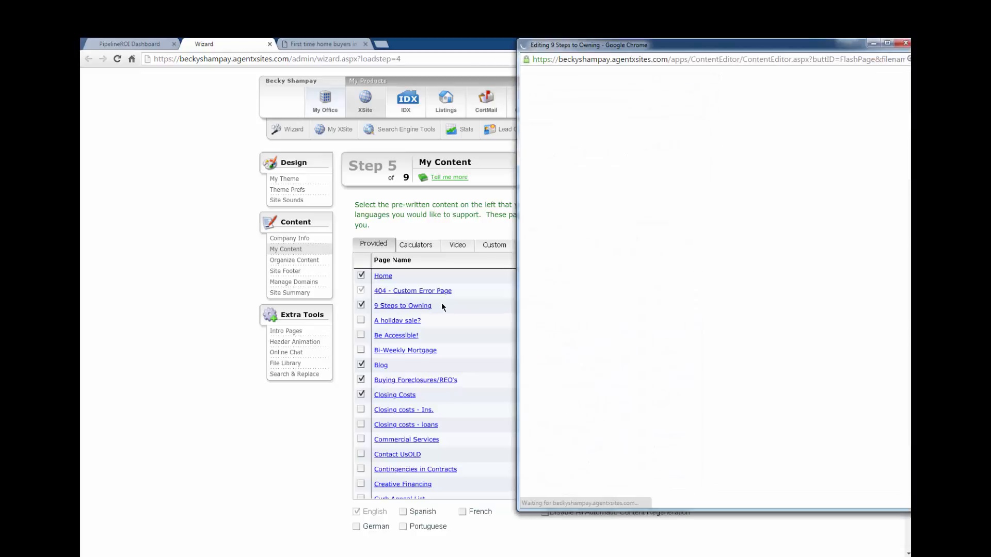
pyautogui.moveTo(714, 50); pyautogui.dragTo(574, 58)
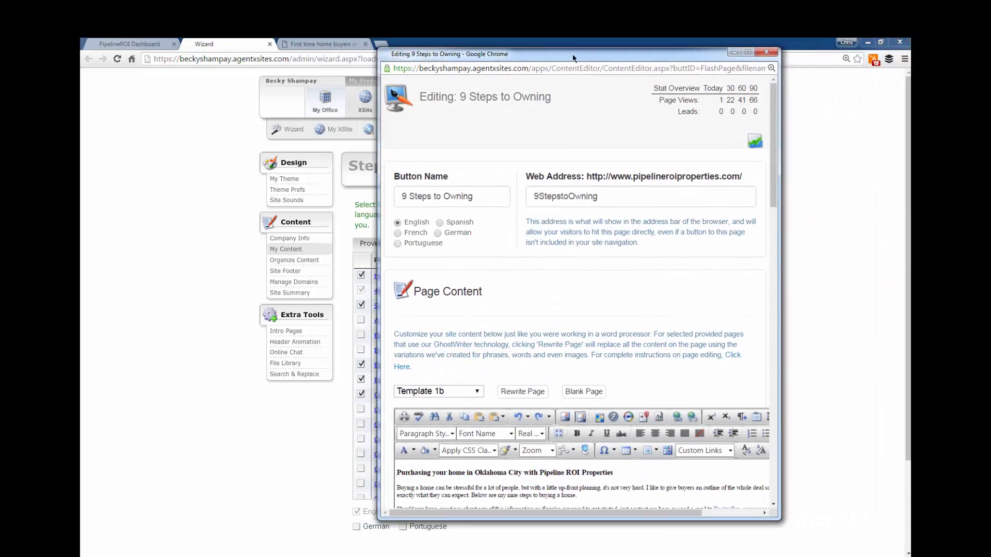
pyautogui.scroll(-10, 602, 210)
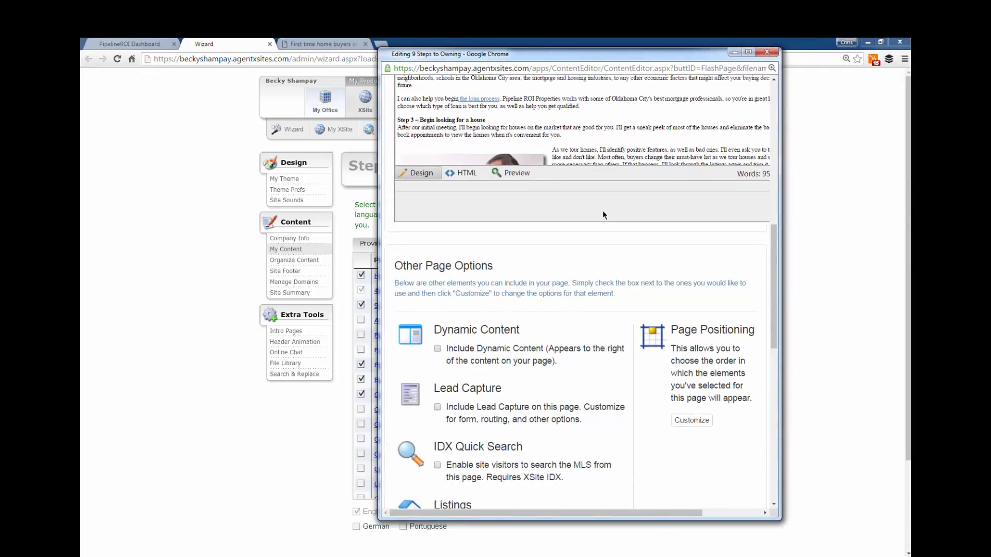
pyautogui.scroll(-3, 603, 212)
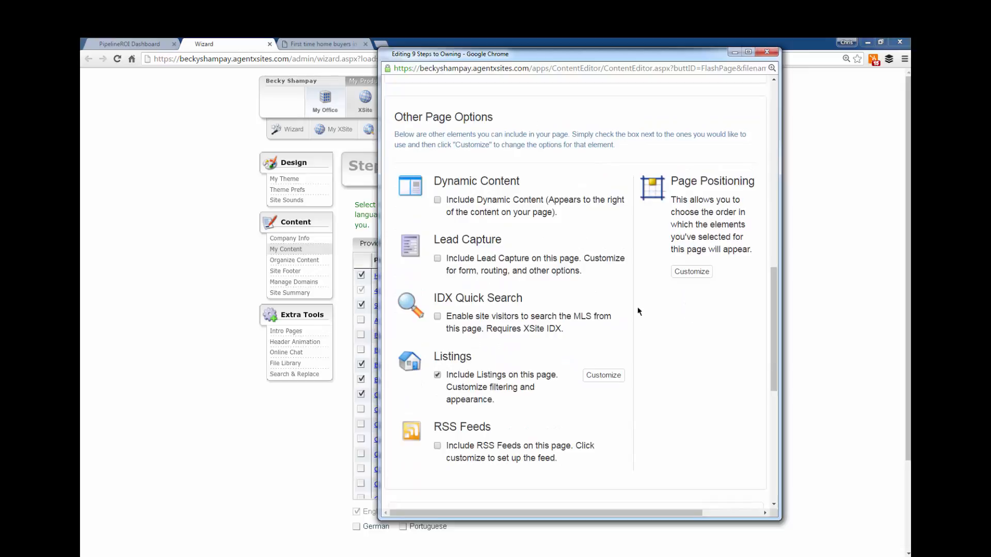
pyautogui.click(438, 259)
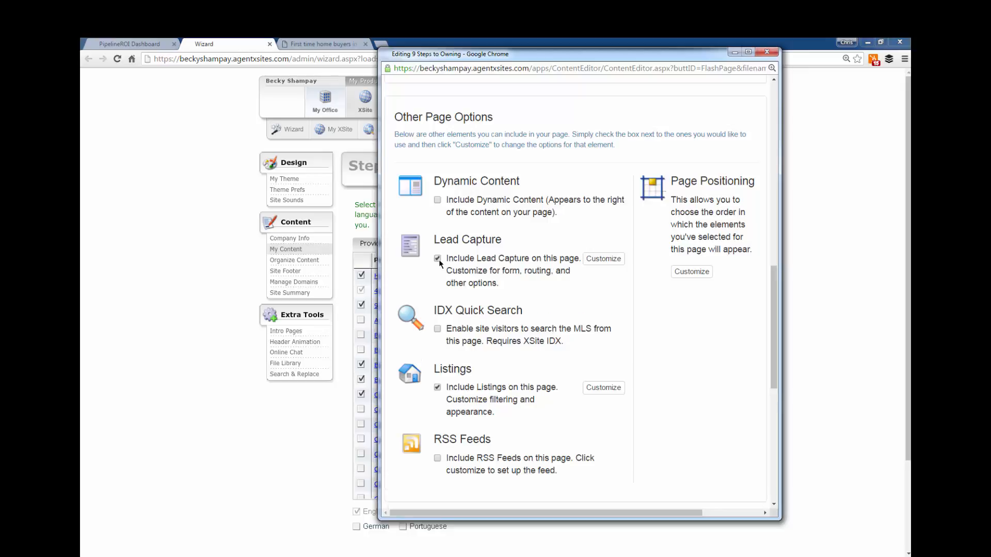
# - Customize the page's lead capture and select Looking to Buy? as its form
pyautogui.click(607, 260)
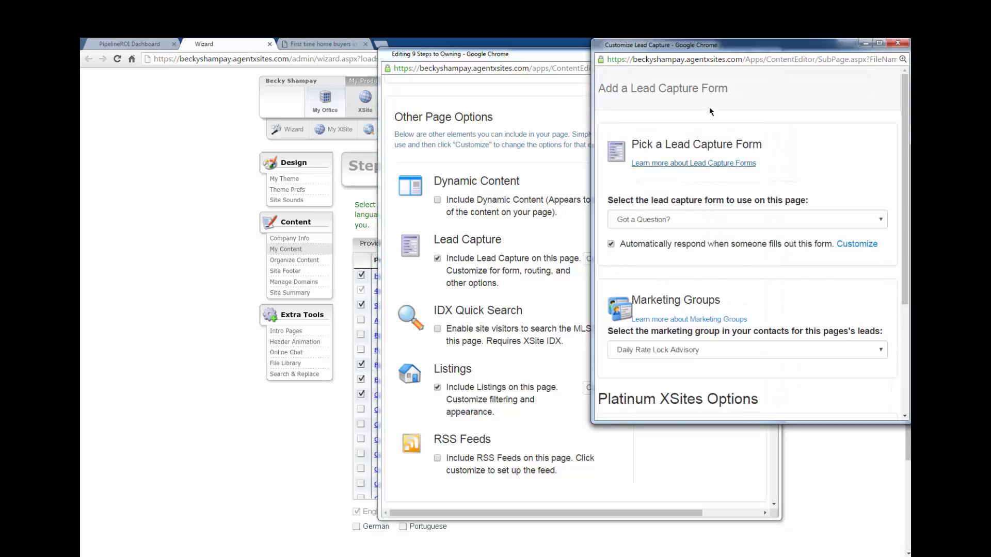
pyautogui.moveTo(747, 51); pyautogui.dragTo(688, 64)
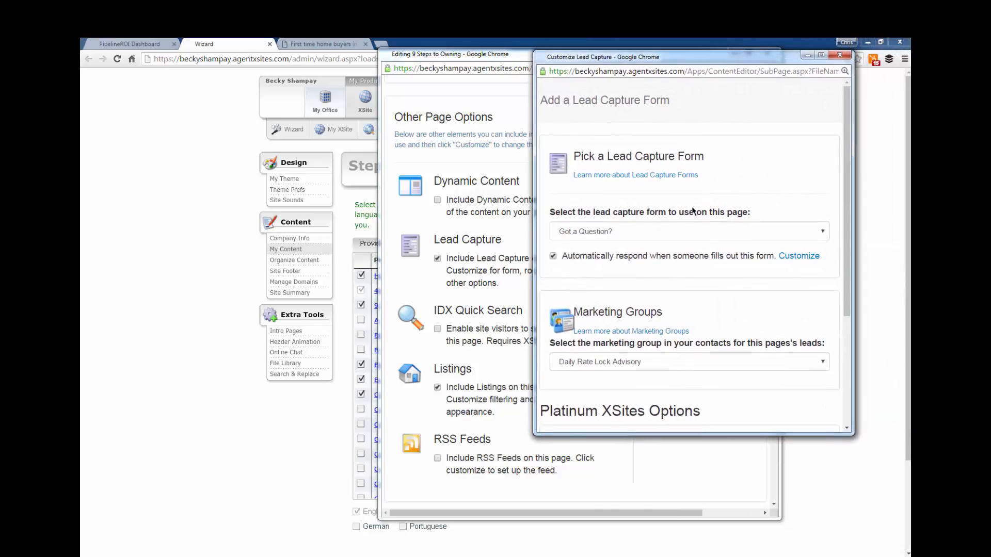
pyautogui.click(823, 231)
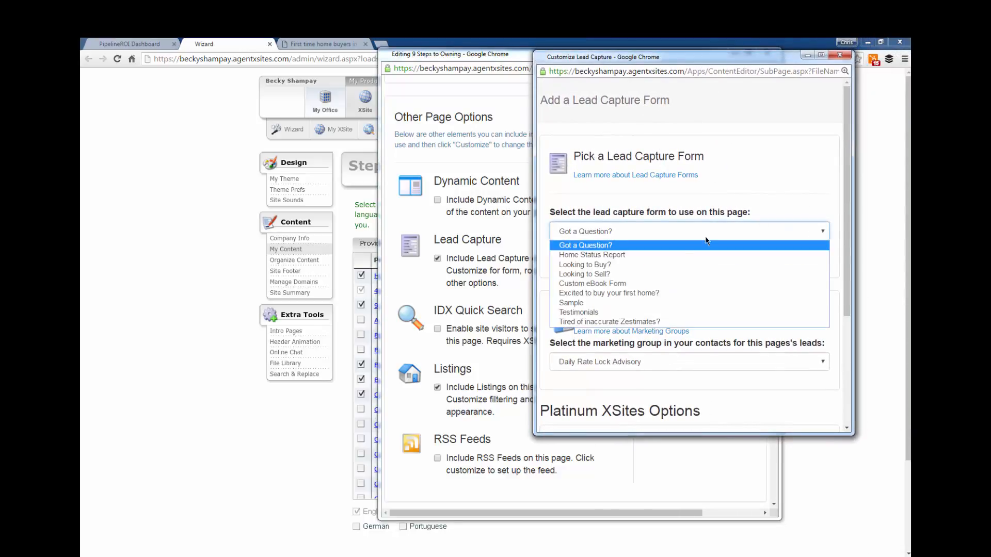
pyautogui.click(663, 265)
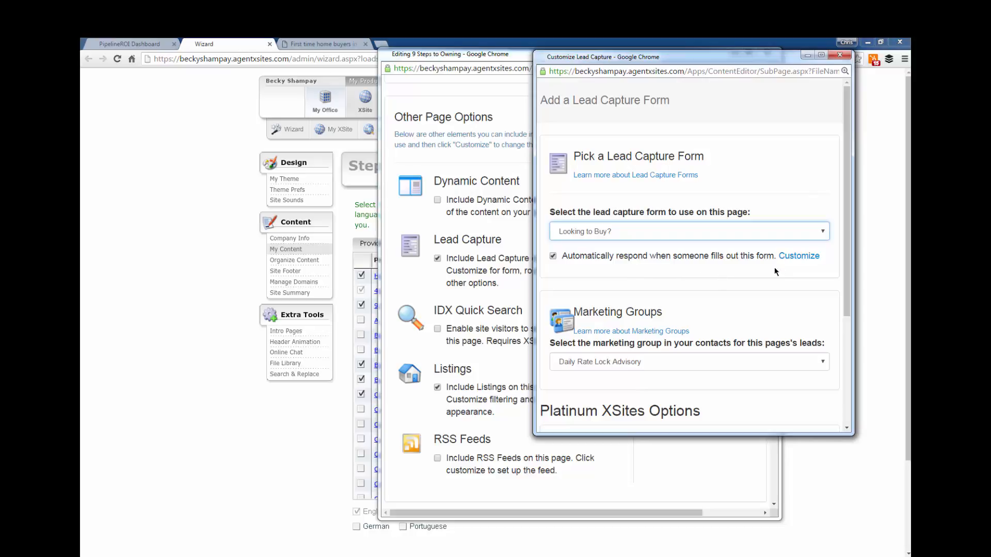
pyautogui.click(808, 234)
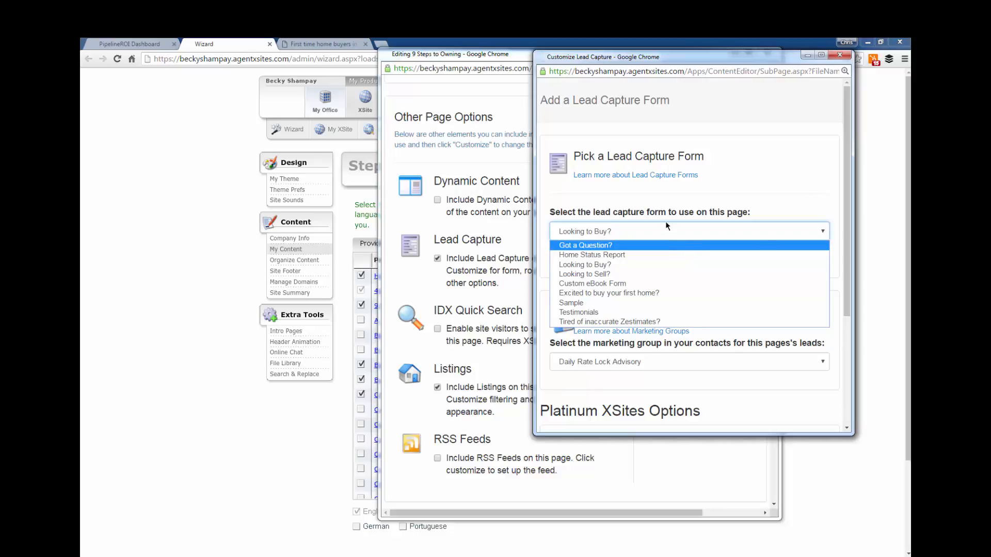
pyautogui.click(631, 268)
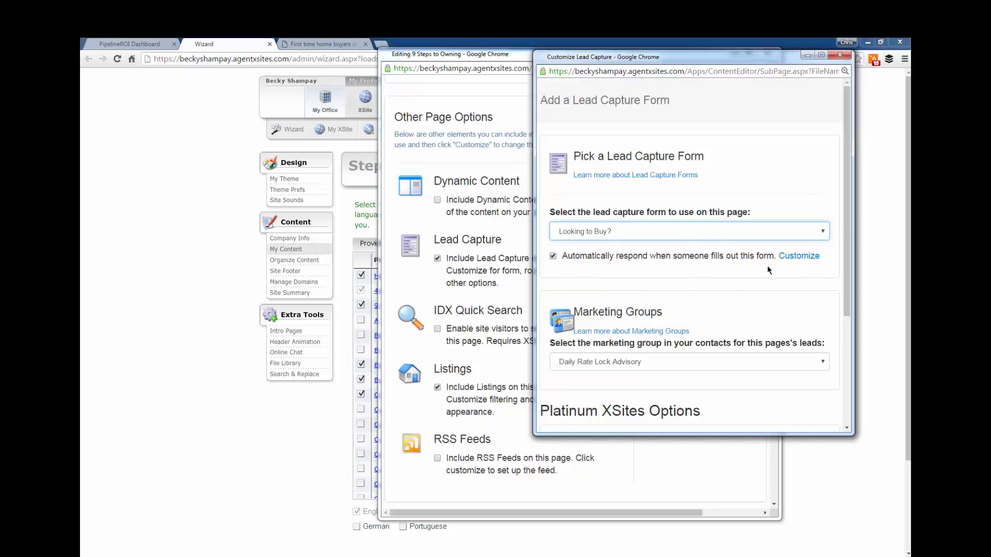
# - Open the form's auto-response for customizing, enlarge its window, and look over the current message and saved responses
pyautogui.click(799, 257)
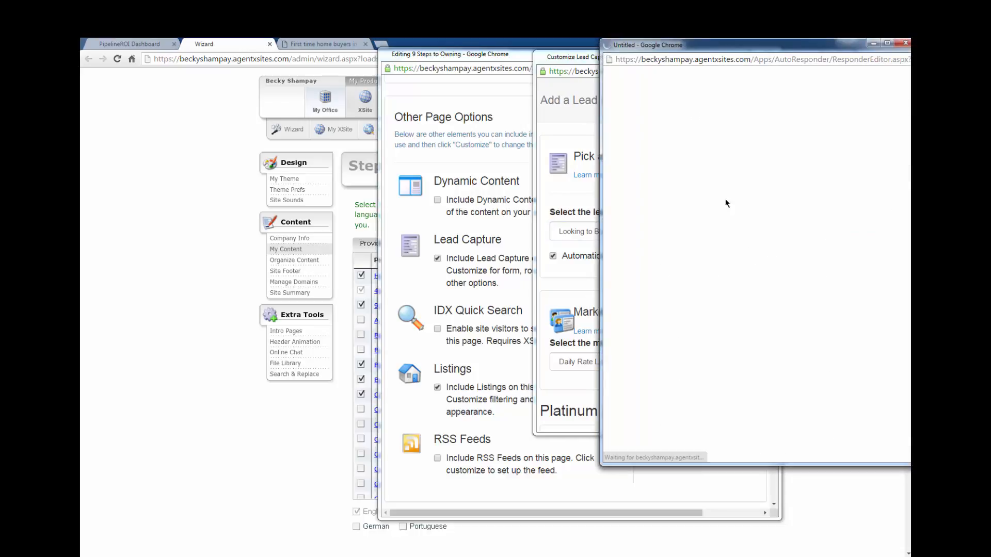
pyautogui.moveTo(775, 49); pyautogui.dragTo(564, 81)
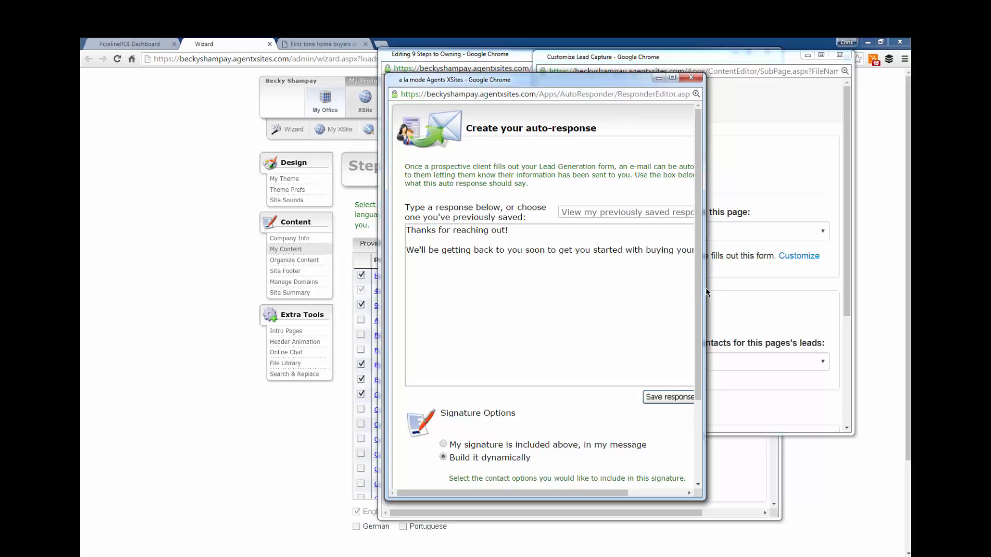
pyautogui.moveTo(705, 292); pyautogui.dragTo(818, 294)
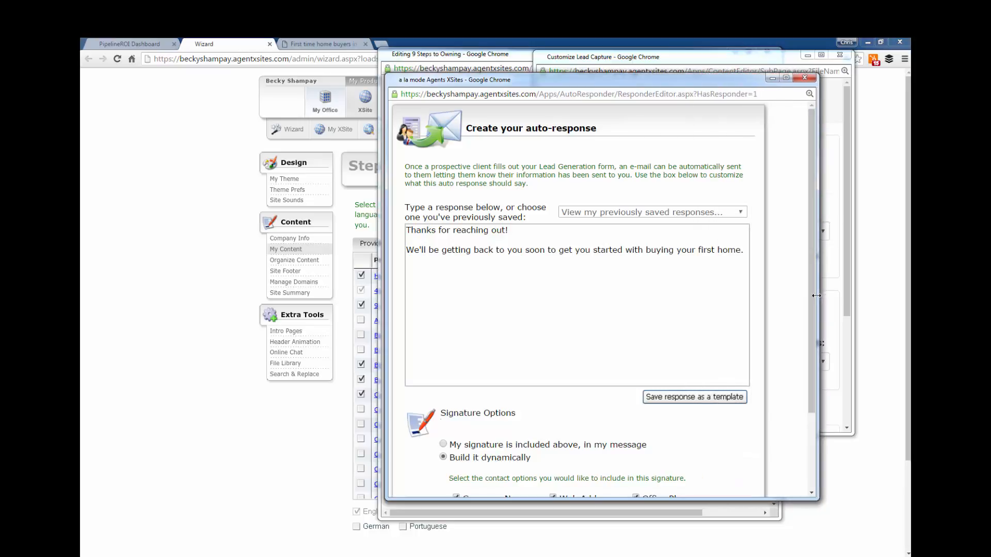
pyautogui.click(640, 214)
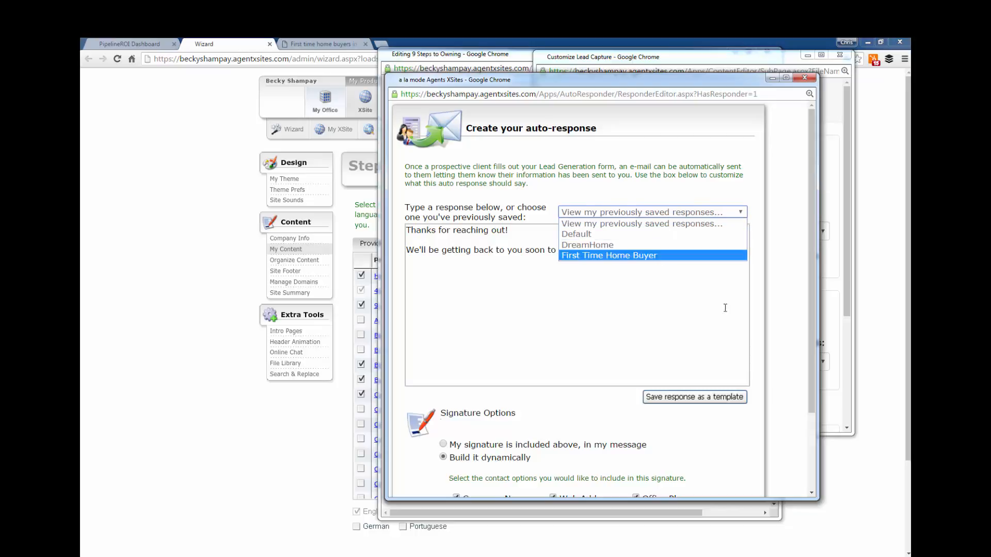
pyautogui.click(564, 316)
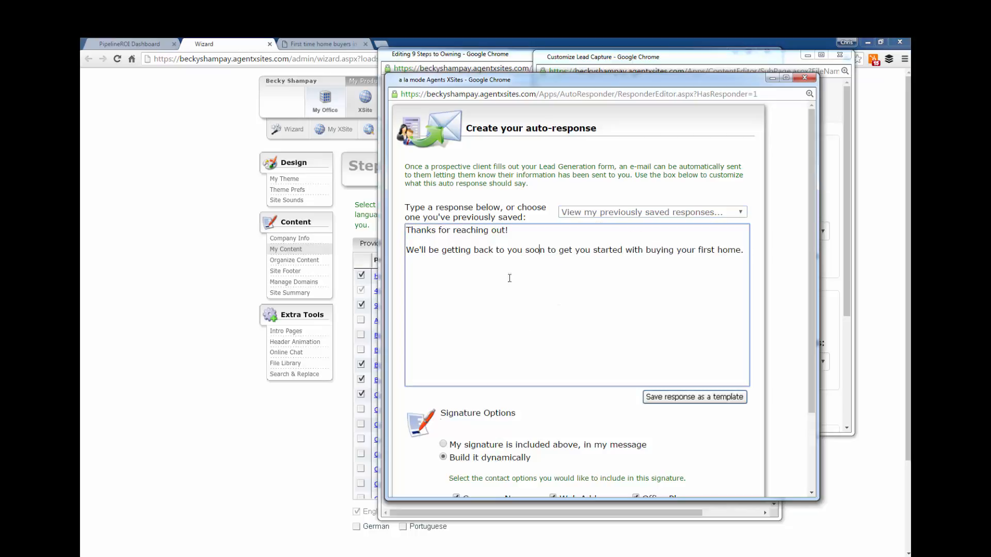
# - Load the Default saved response and try the signature options, returning to a dynamically built signature
pyautogui.click(646, 211)
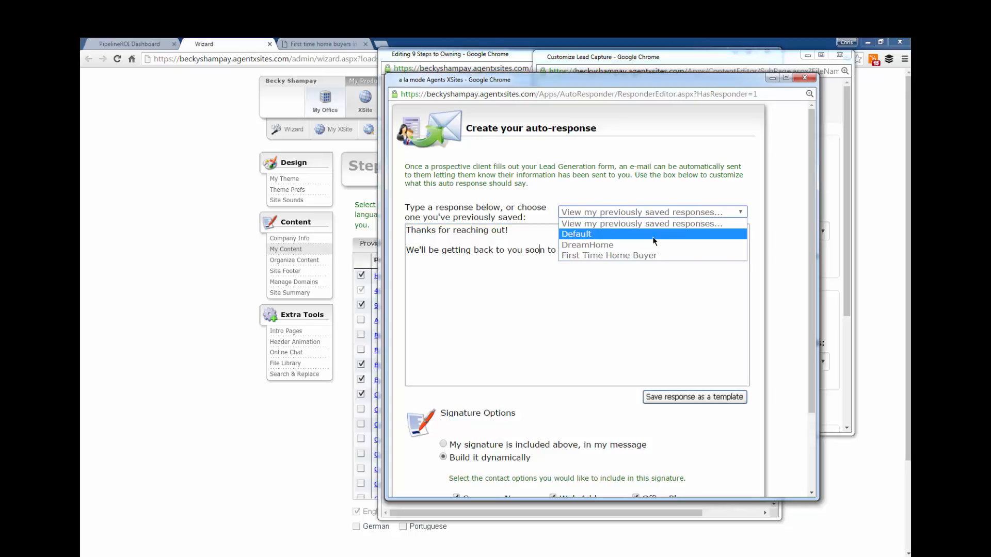
pyautogui.click(650, 234)
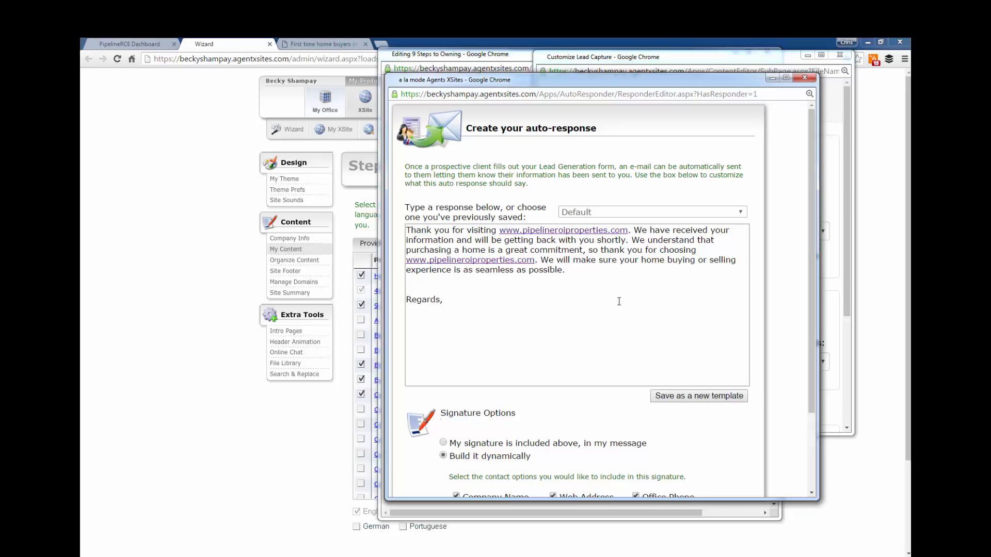
pyautogui.scroll(-2, 619, 296)
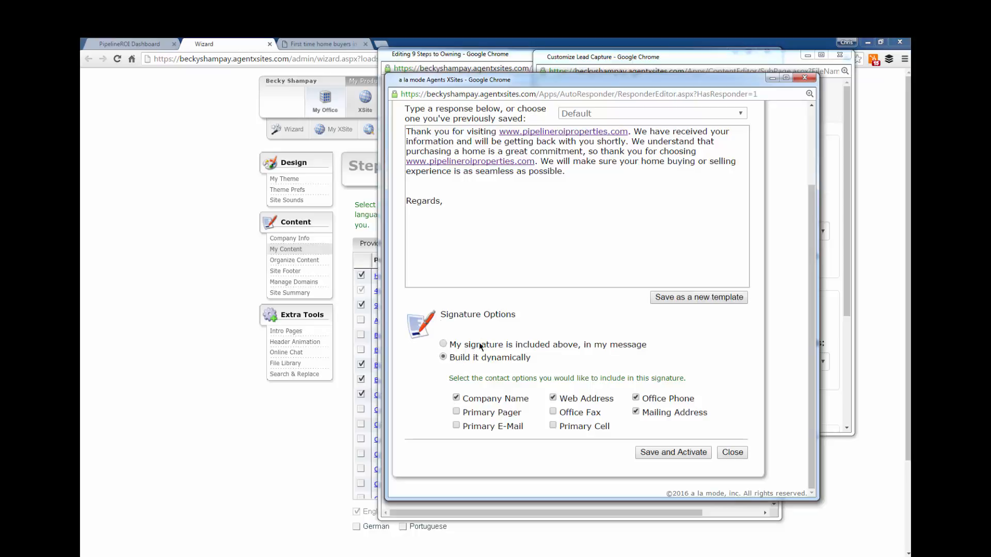
pyautogui.click(445, 344)
pyautogui.click(443, 357)
pyautogui.scroll(2, 576, 322)
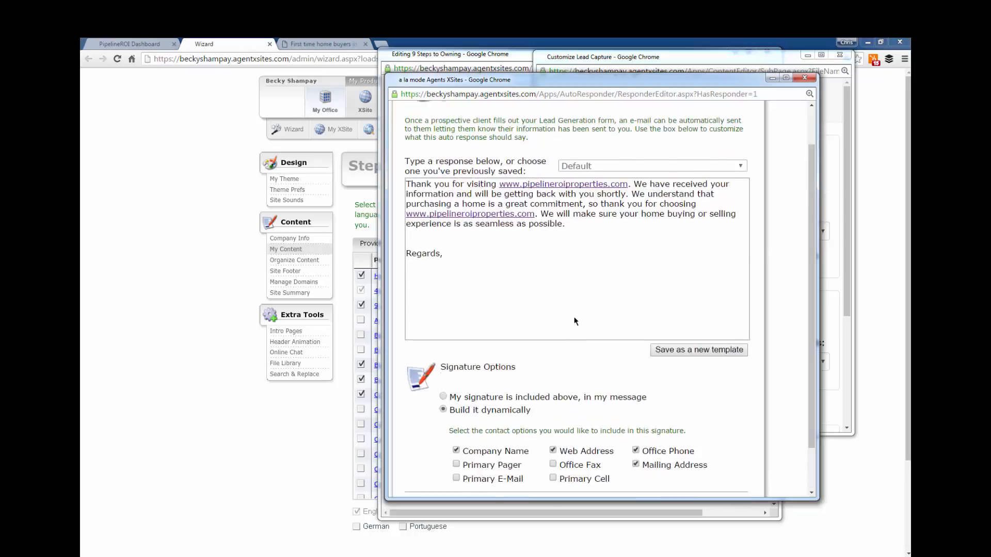
# - Load the DreamHome saved response, look over its message and signature settings, and close the auto-response editor without saving
pyautogui.click(652, 213)
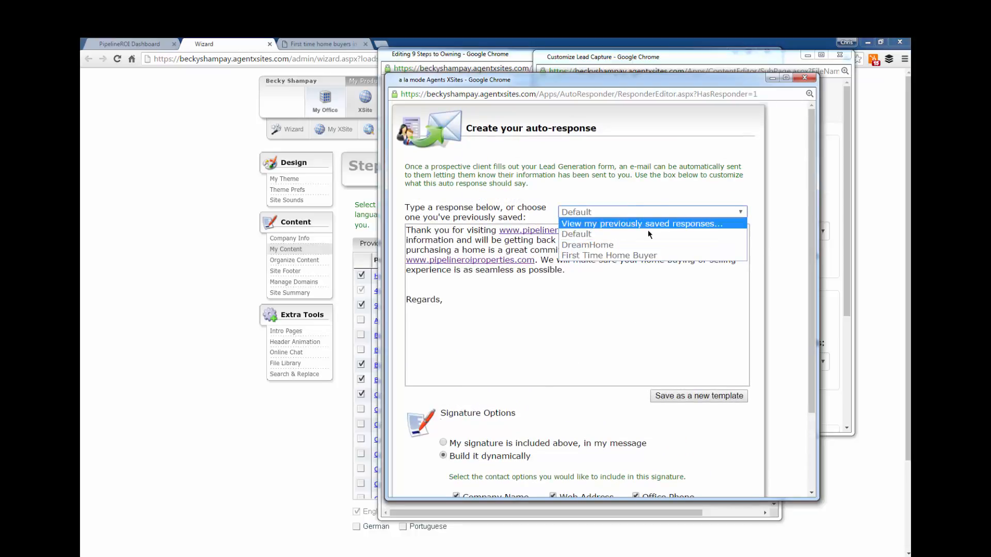
pyautogui.click(654, 246)
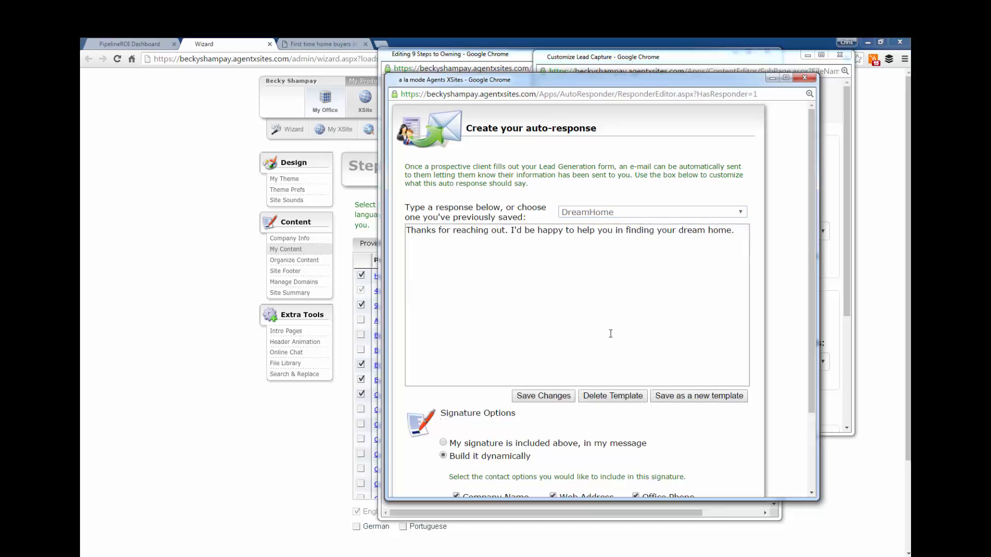
pyautogui.scroll(-3, 649, 311)
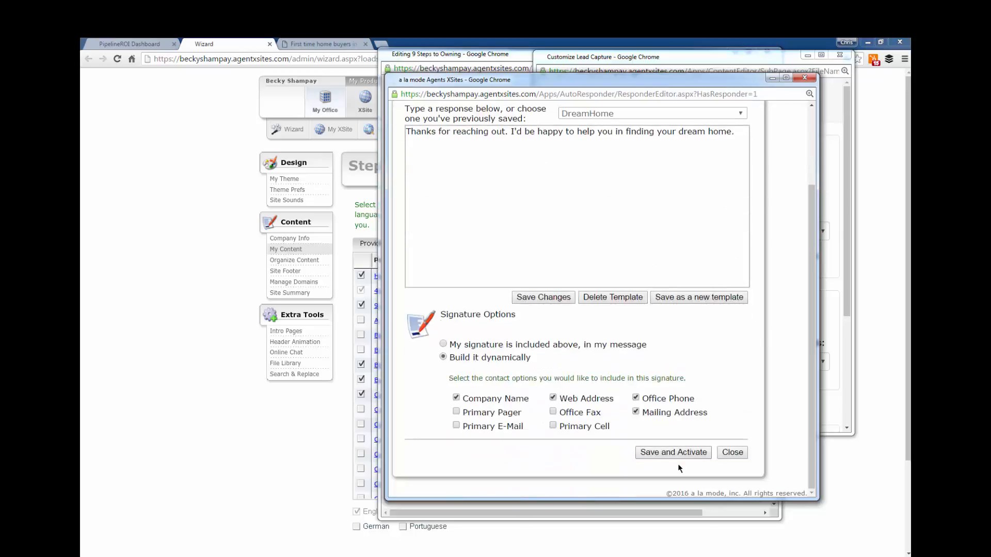
pyautogui.click(731, 453)
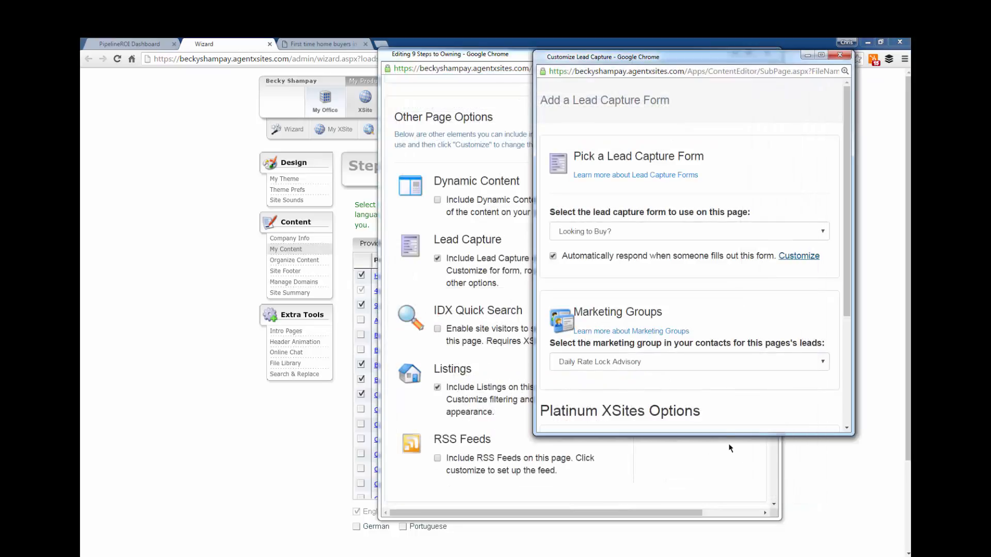
# - Set the marketing group to XSites Leads, check the lead routing groups, and save the lead capture settings and the page
pyautogui.click(780, 364)
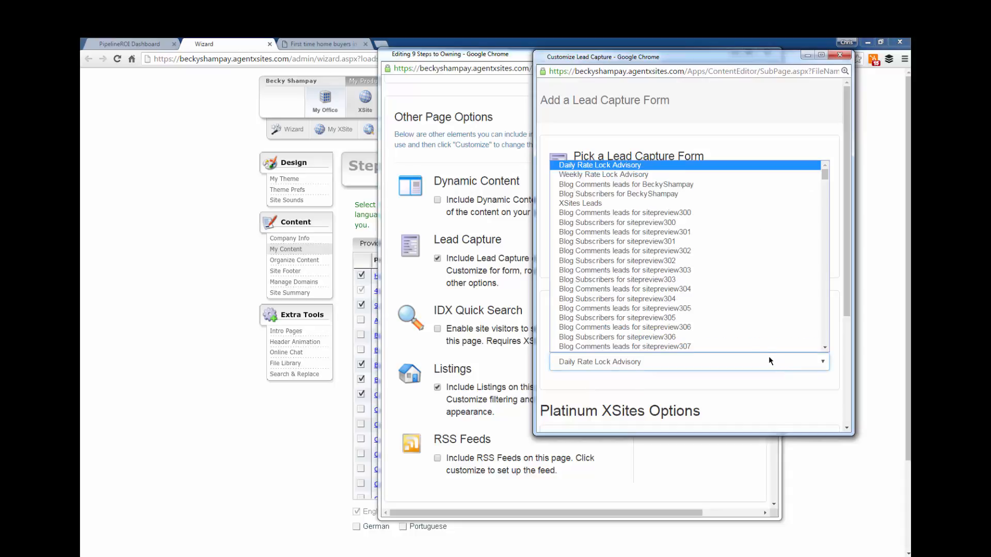
pyautogui.click(711, 208)
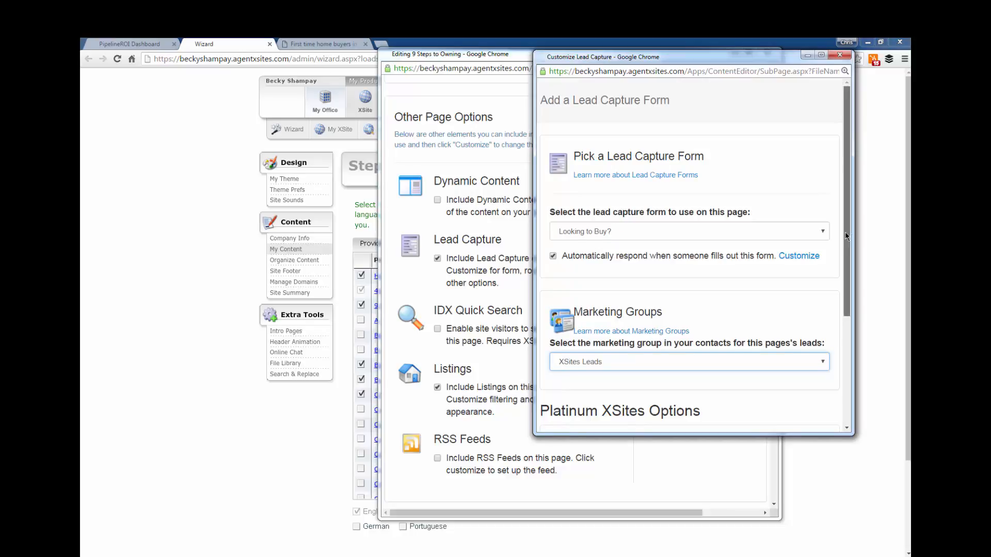
pyautogui.moveTo(847, 233); pyautogui.dragTo(852, 351)
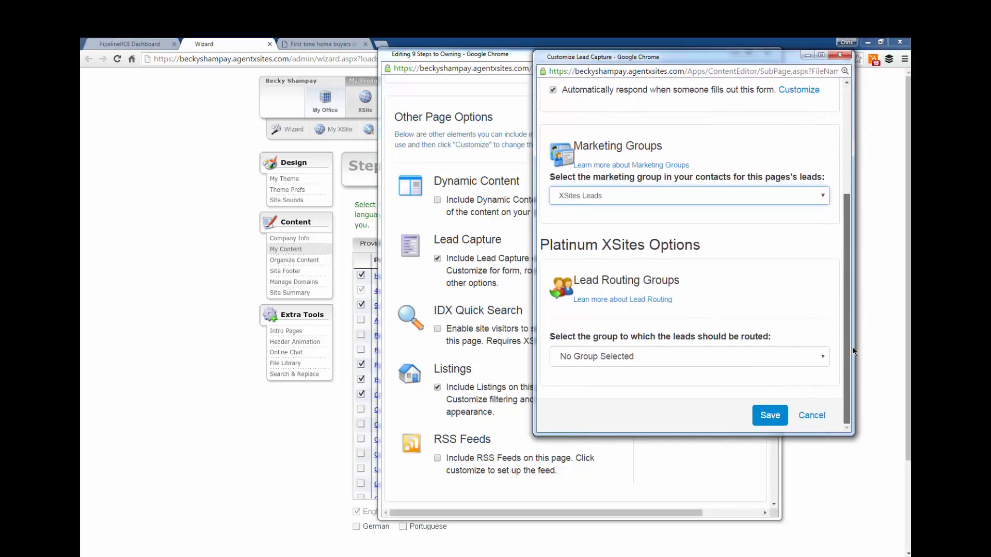
pyautogui.click(691, 359)
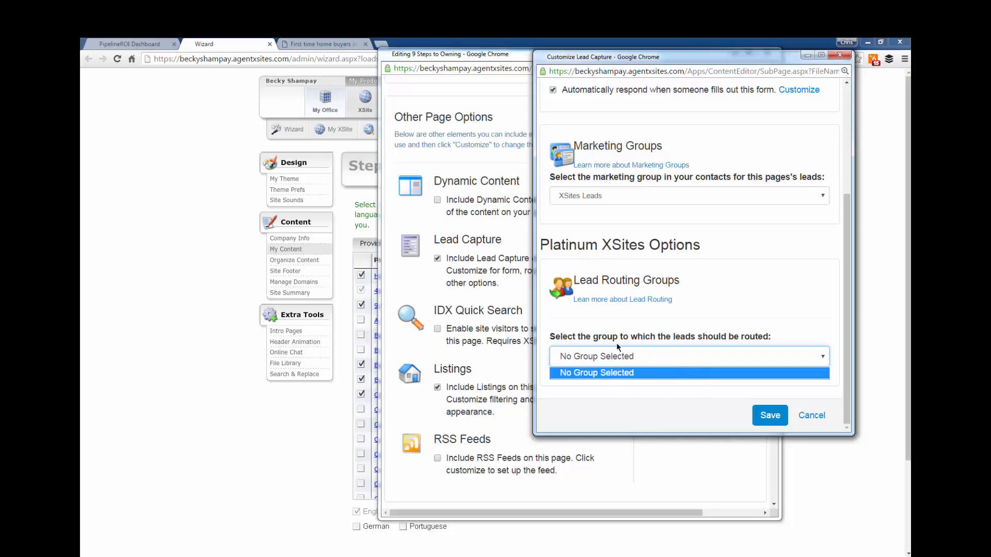
pyautogui.click(702, 326)
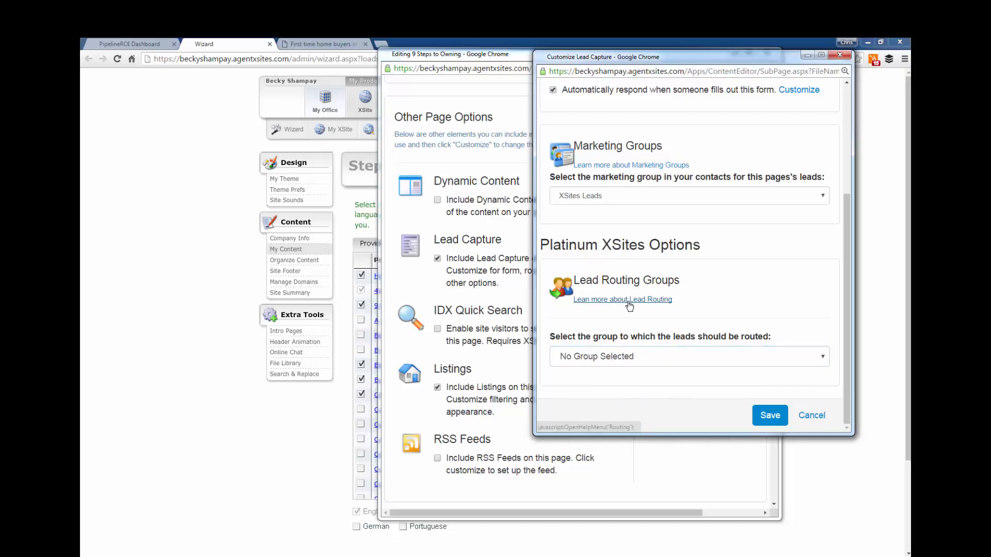
pyautogui.click(766, 416)
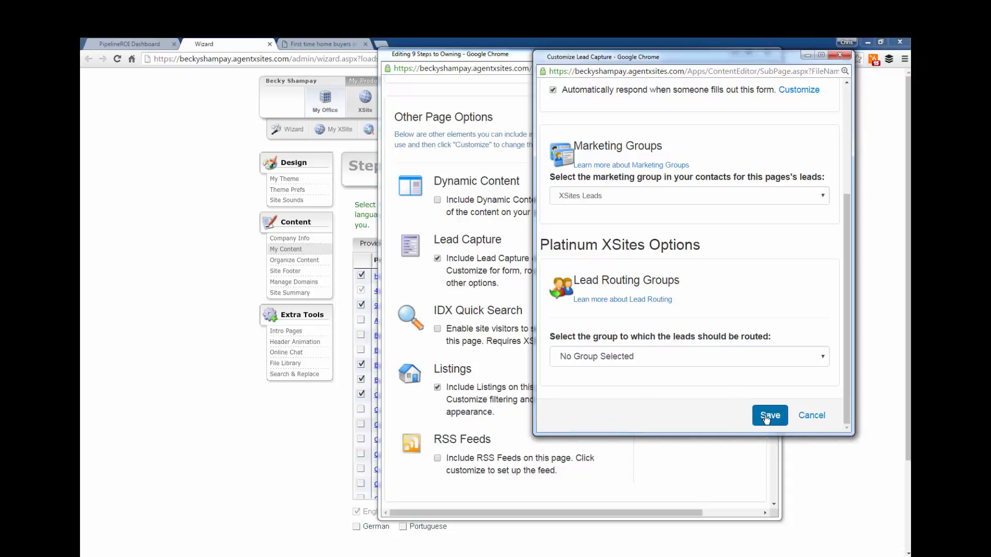
pyautogui.scroll(-8, 693, 410)
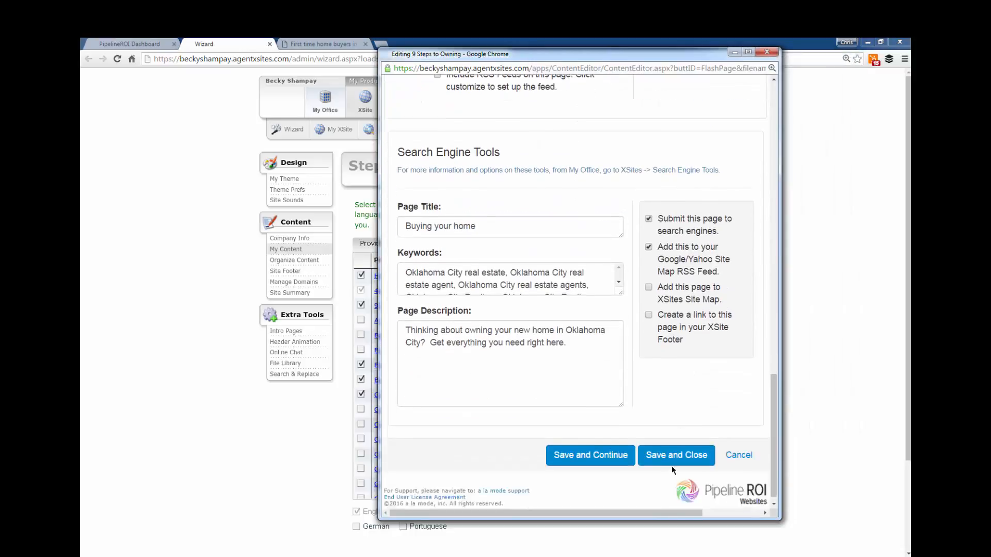
pyautogui.click(671, 447)
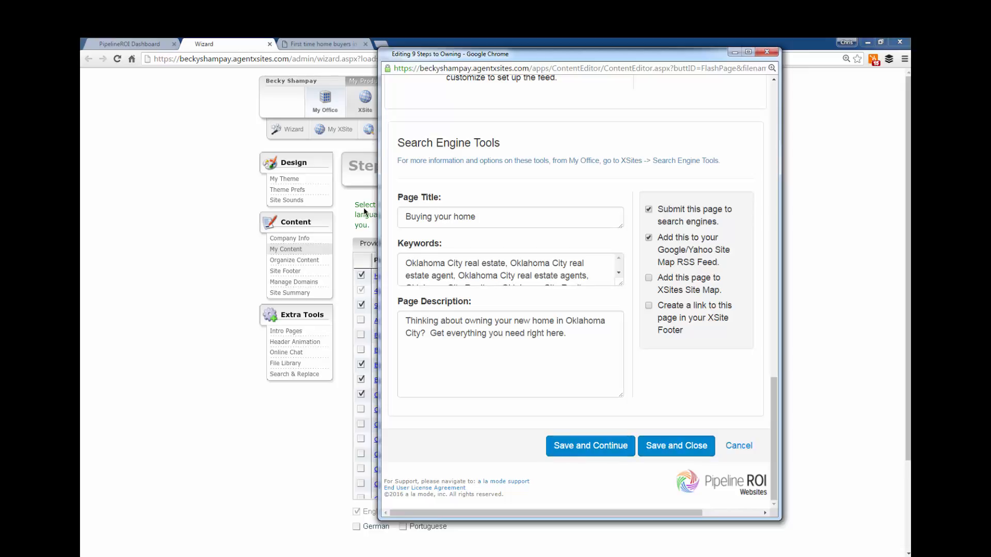
# - Open the 9 Steps to Owning page on the public website from the For Buyers pages
pyautogui.click(135, 45)
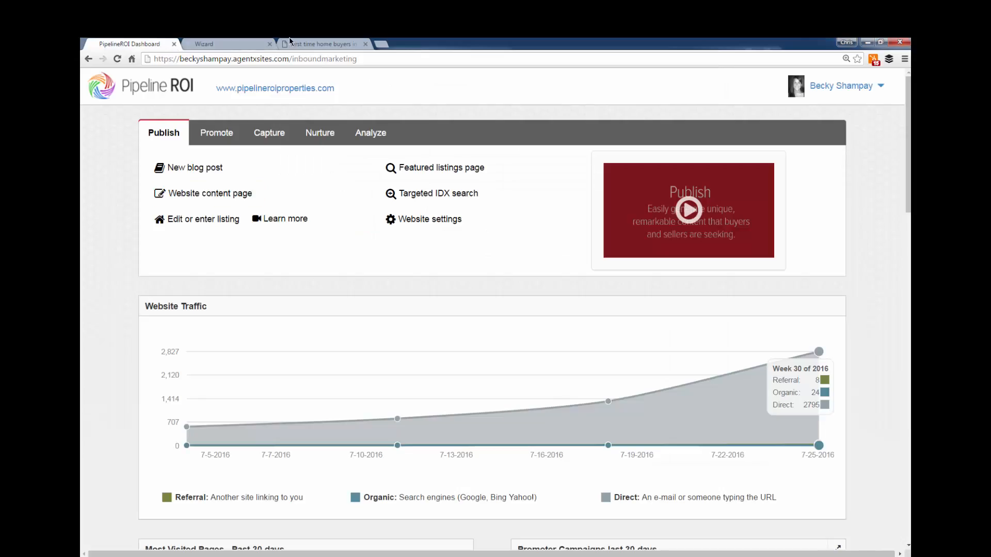
pyautogui.click(310, 44)
pyautogui.moveTo(364, 93)
pyautogui.moveTo(496, 86)
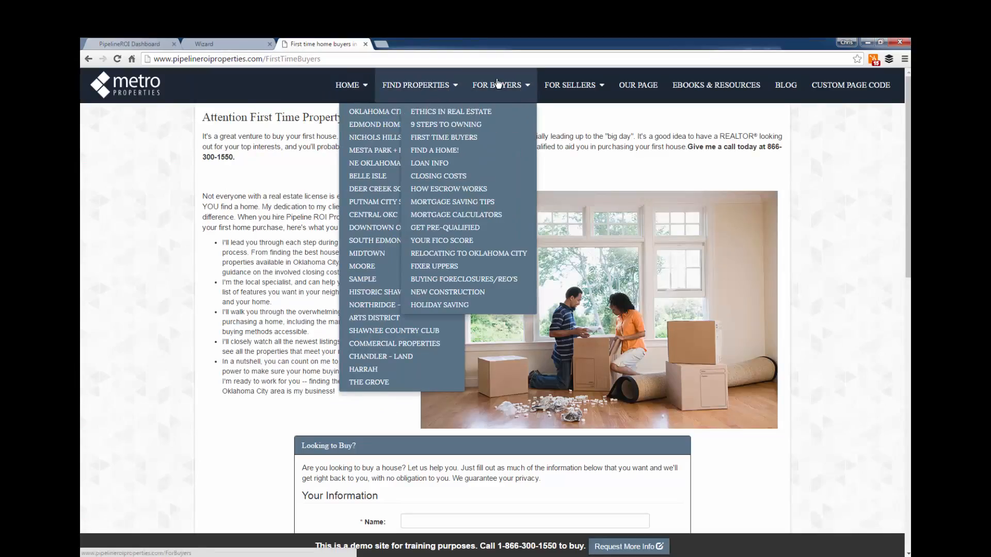
pyautogui.click(474, 137)
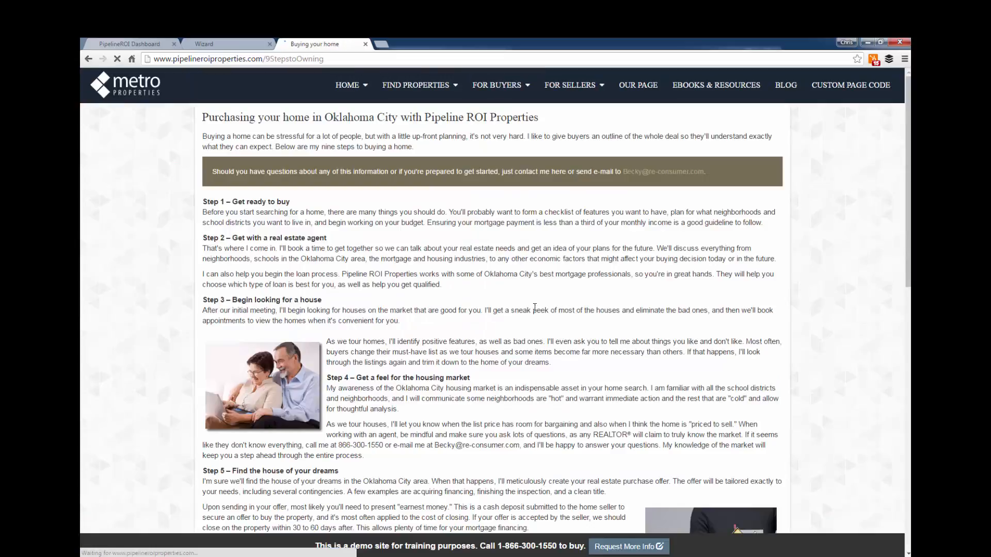
# - Look through the live 9 Steps to Owning page down to its footer for the lead capture form
pyautogui.scroll(-3, 532, 305)
pyautogui.scroll(-7, 532, 305)
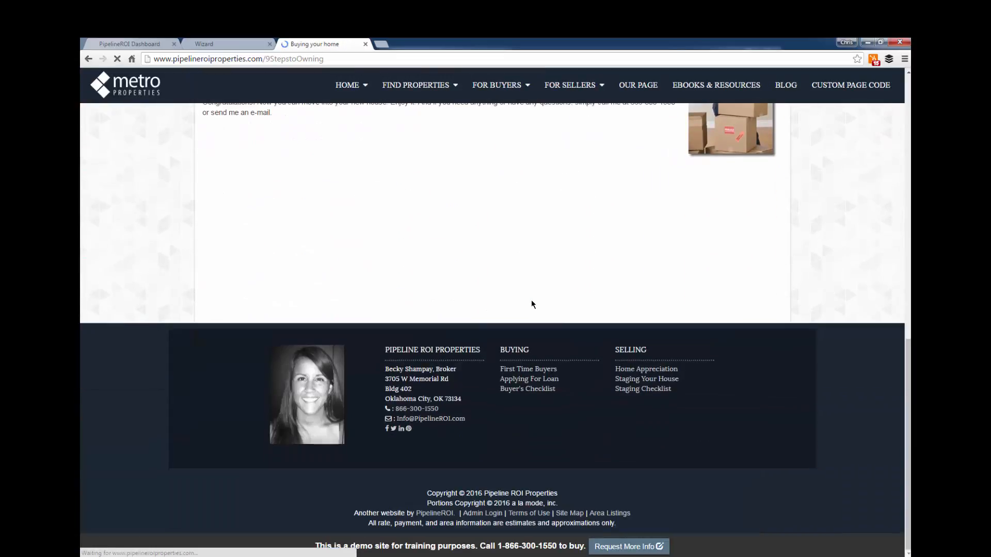
pyautogui.scroll(15, 532, 305)
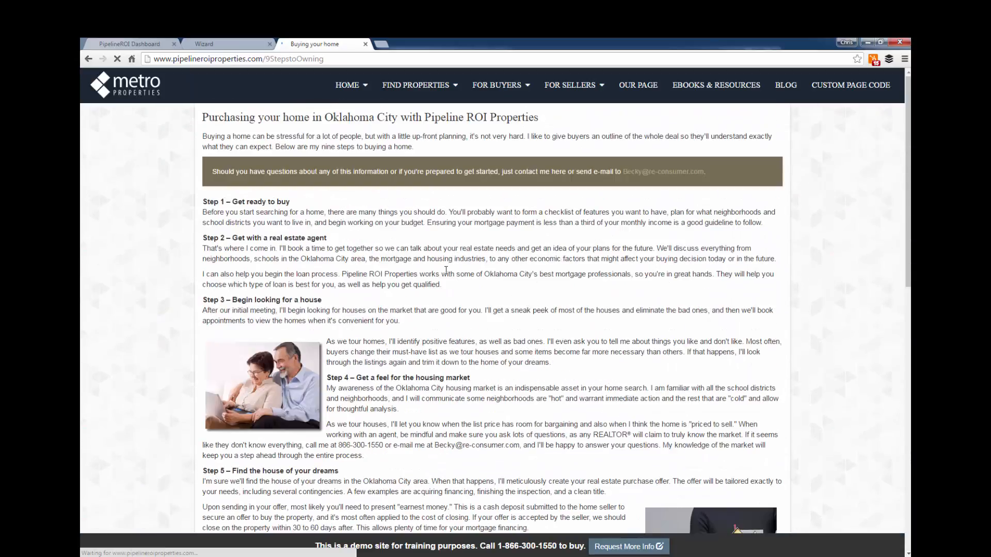
# - Save and close the 9 Steps to Owning page in the content editor, and reload the page on the live website
pyautogui.click(253, 42)
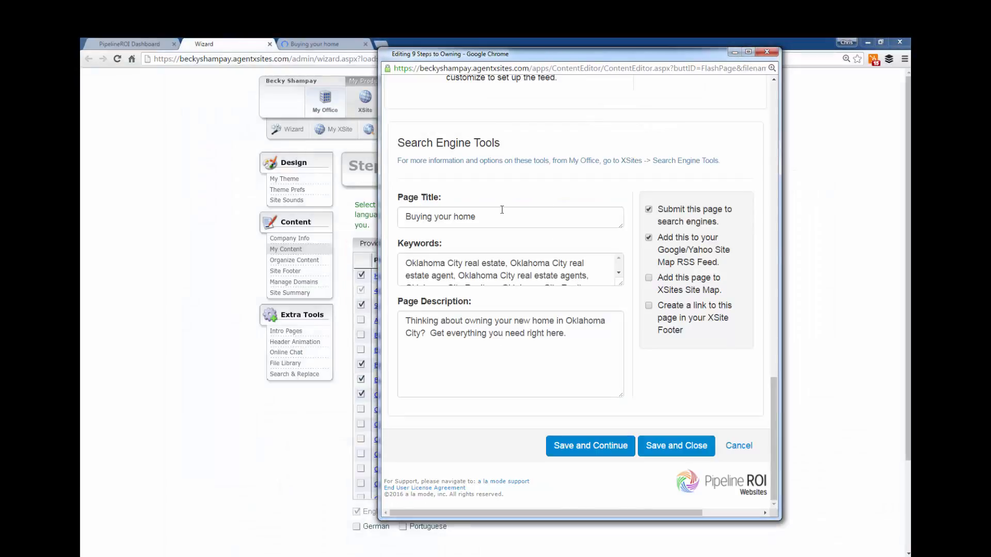
pyautogui.click(683, 449)
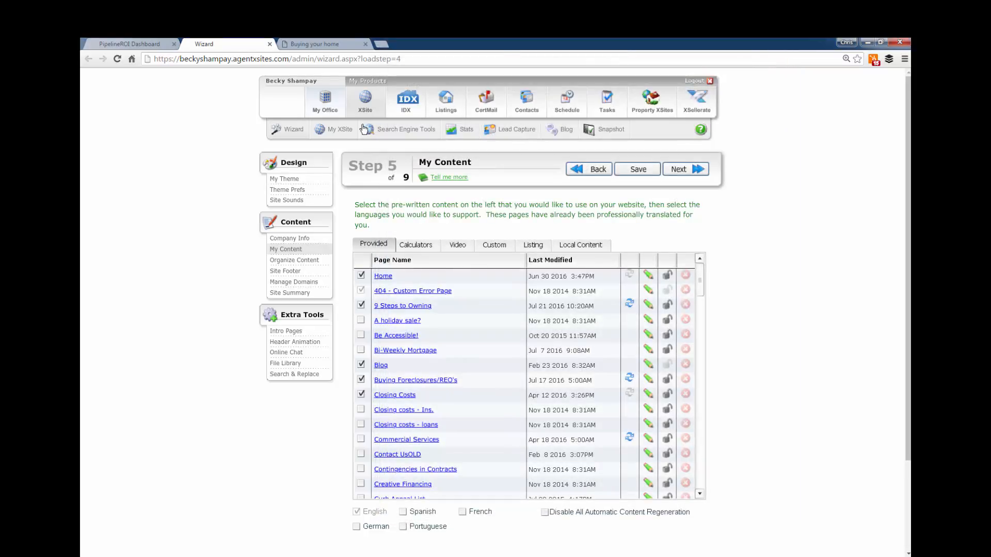
pyautogui.click(315, 44)
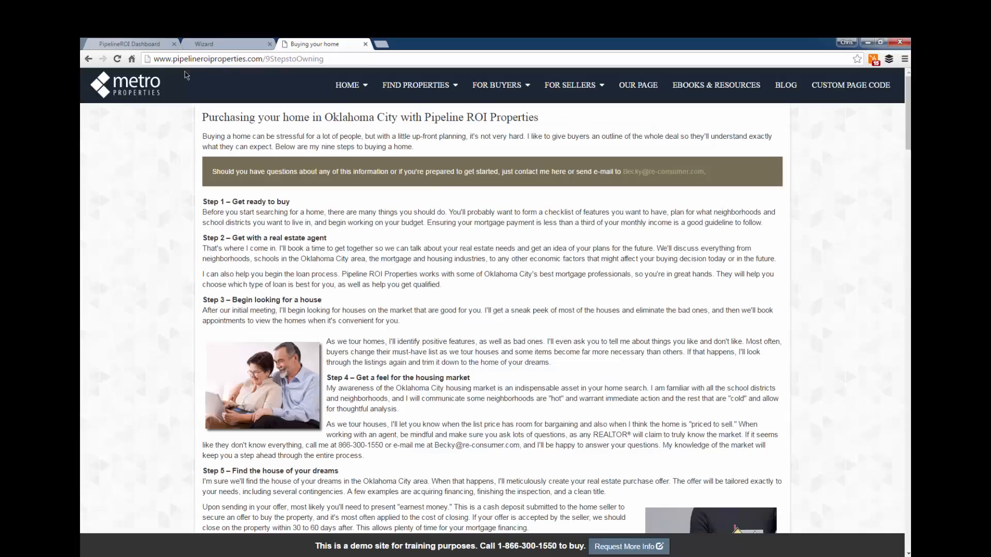
pyautogui.click(118, 59)
pyautogui.click(118, 59)
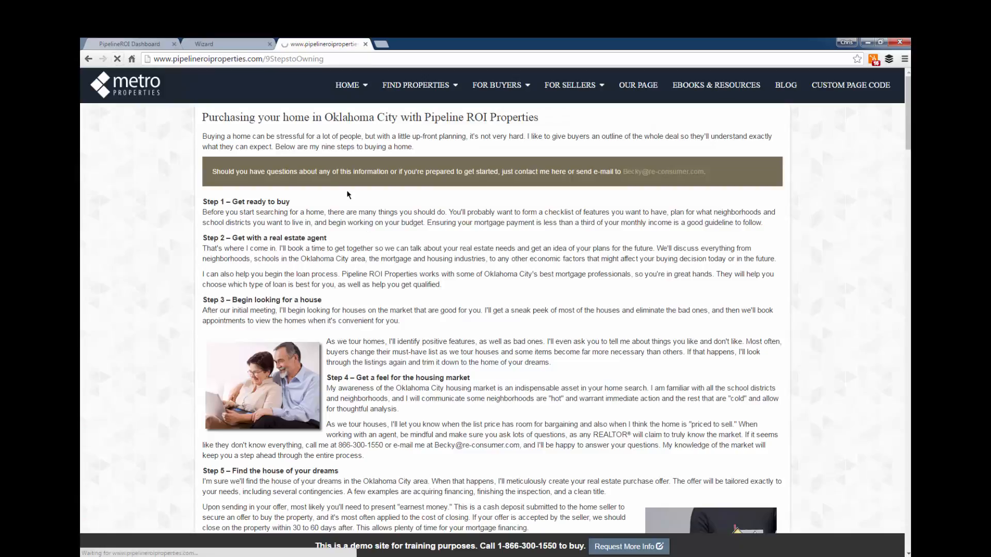
# - Examine the Looking to Buy? form and its placement below Step 9 on the live 9 Steps to Owning page
pyautogui.scroll(-7, 347, 192)
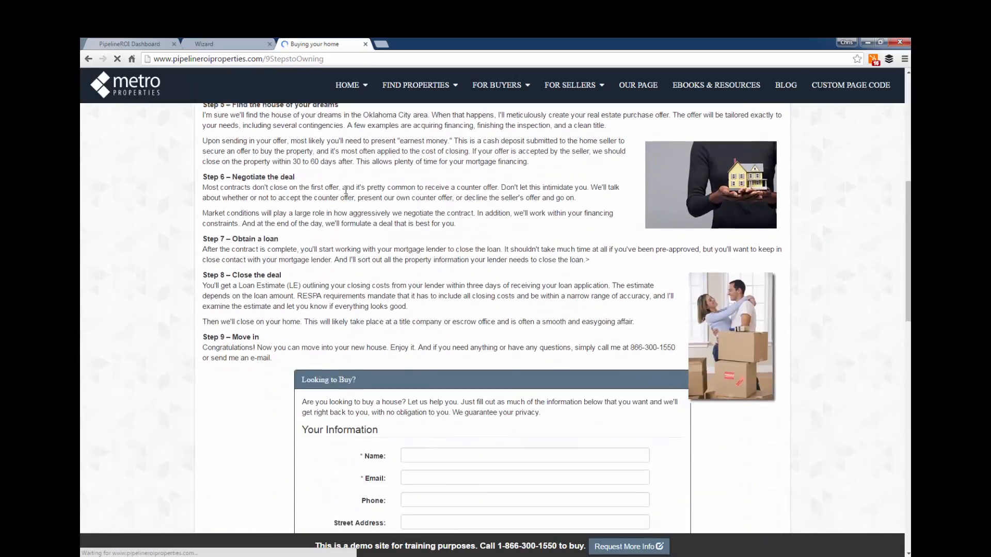
pyautogui.scroll(-3, 346, 191)
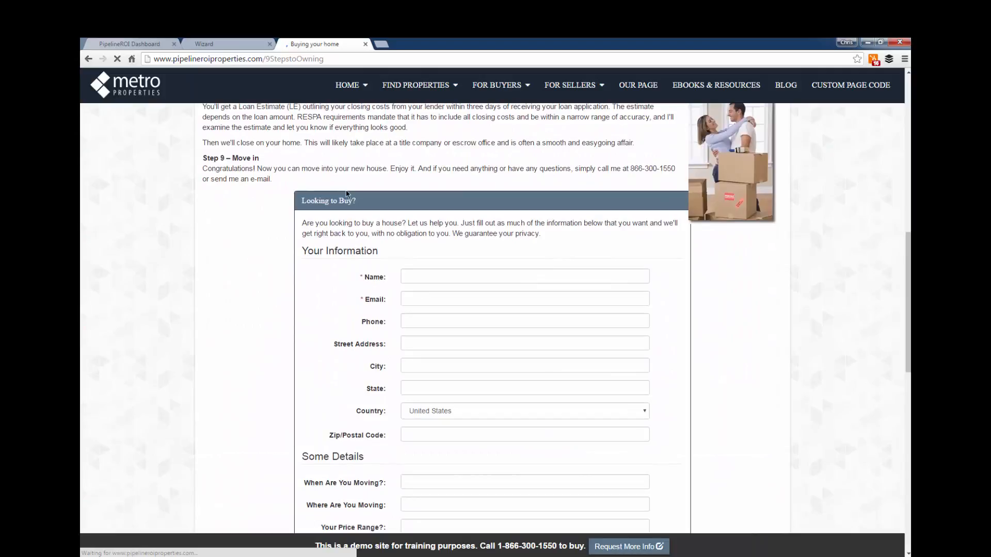
pyautogui.scroll(-5, 477, 265)
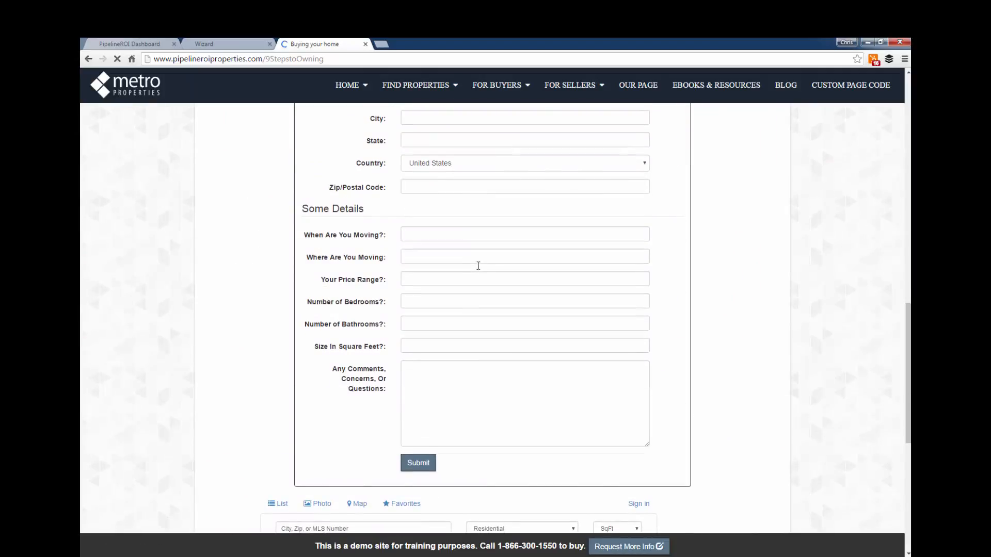
pyautogui.scroll(15, 478, 266)
pyautogui.scroll(-3, 480, 272)
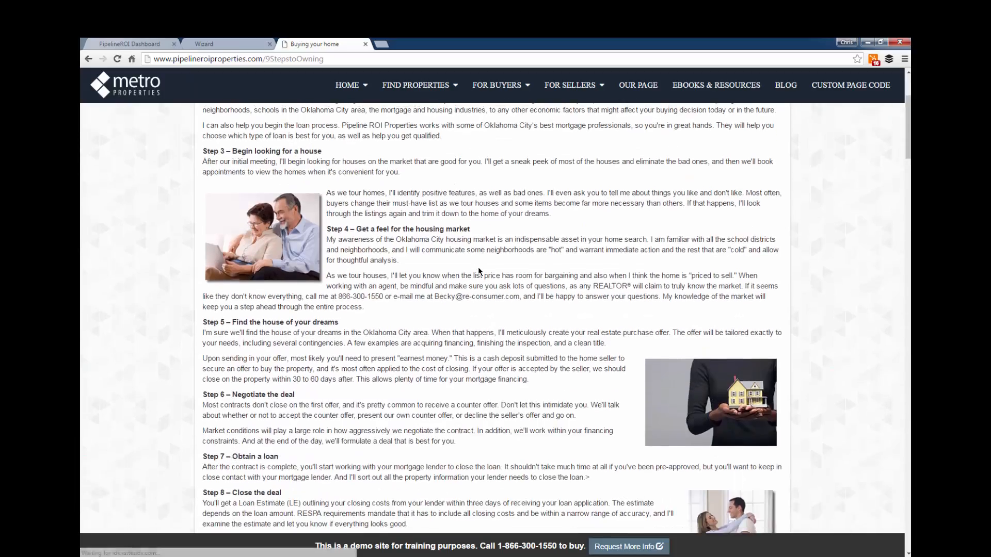
pyautogui.scroll(-5, 478, 271)
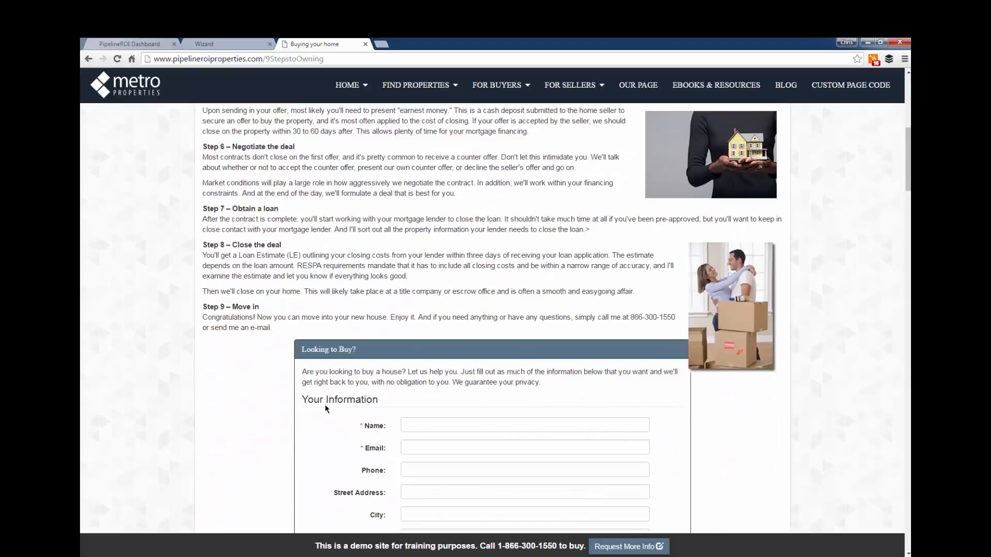